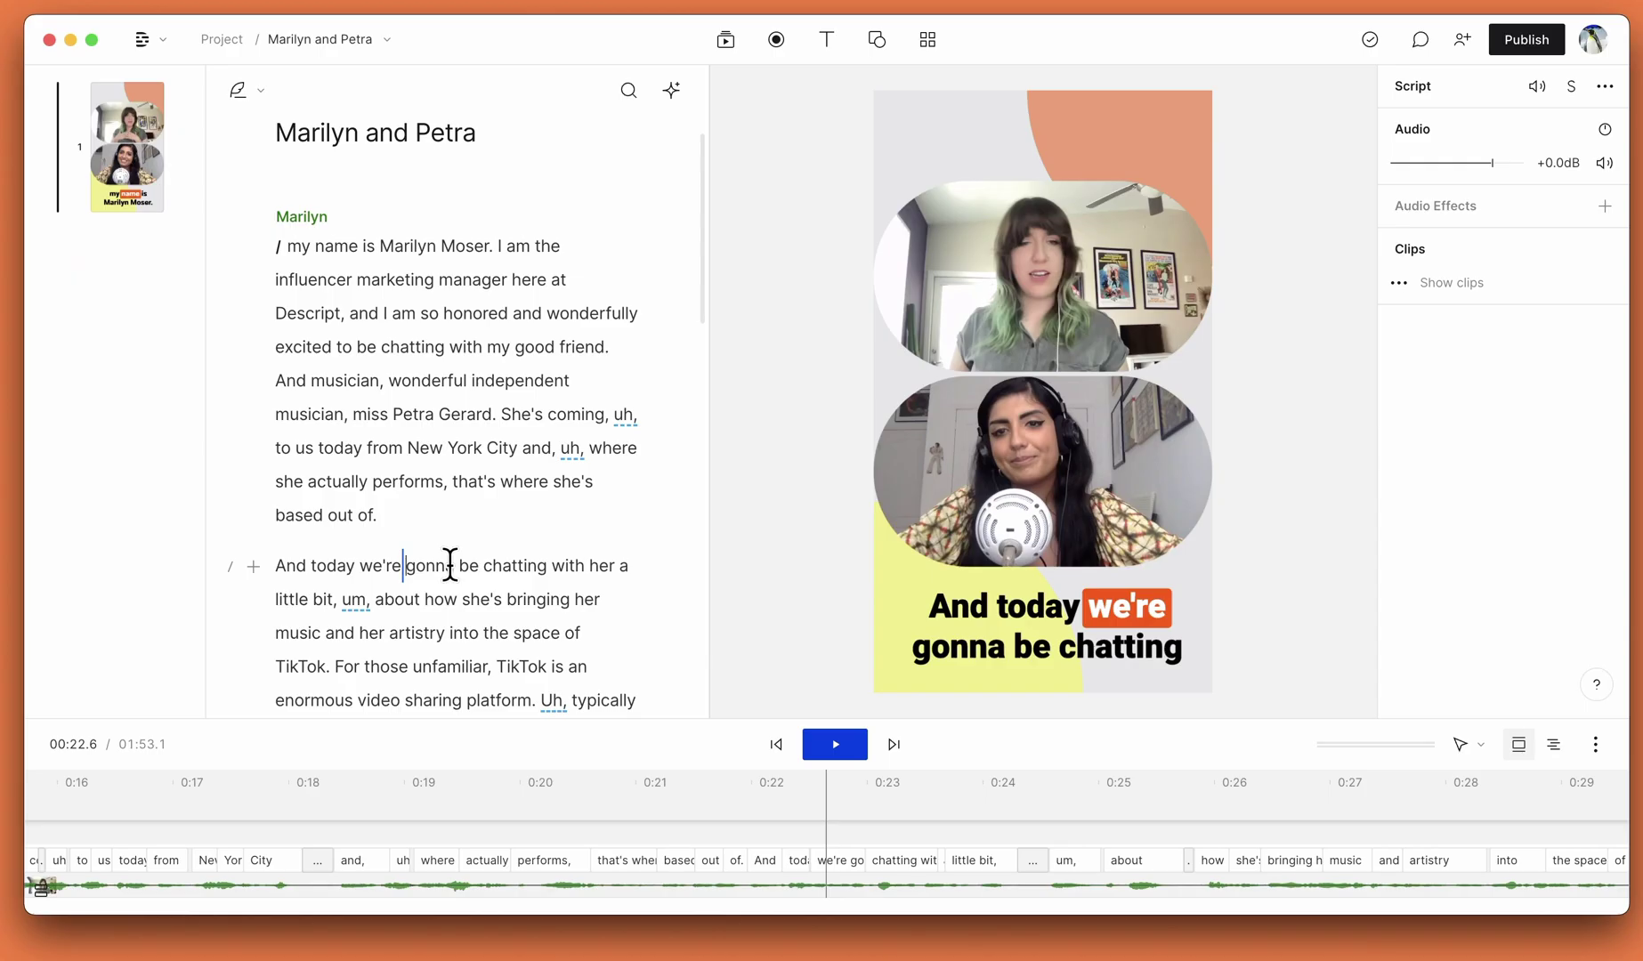
Step: Highlight the introduction in Sand and the passage ending in 'TikTok' in Rose
left_click(495, 245)
left_click_drag(494, 246, 609, 348)
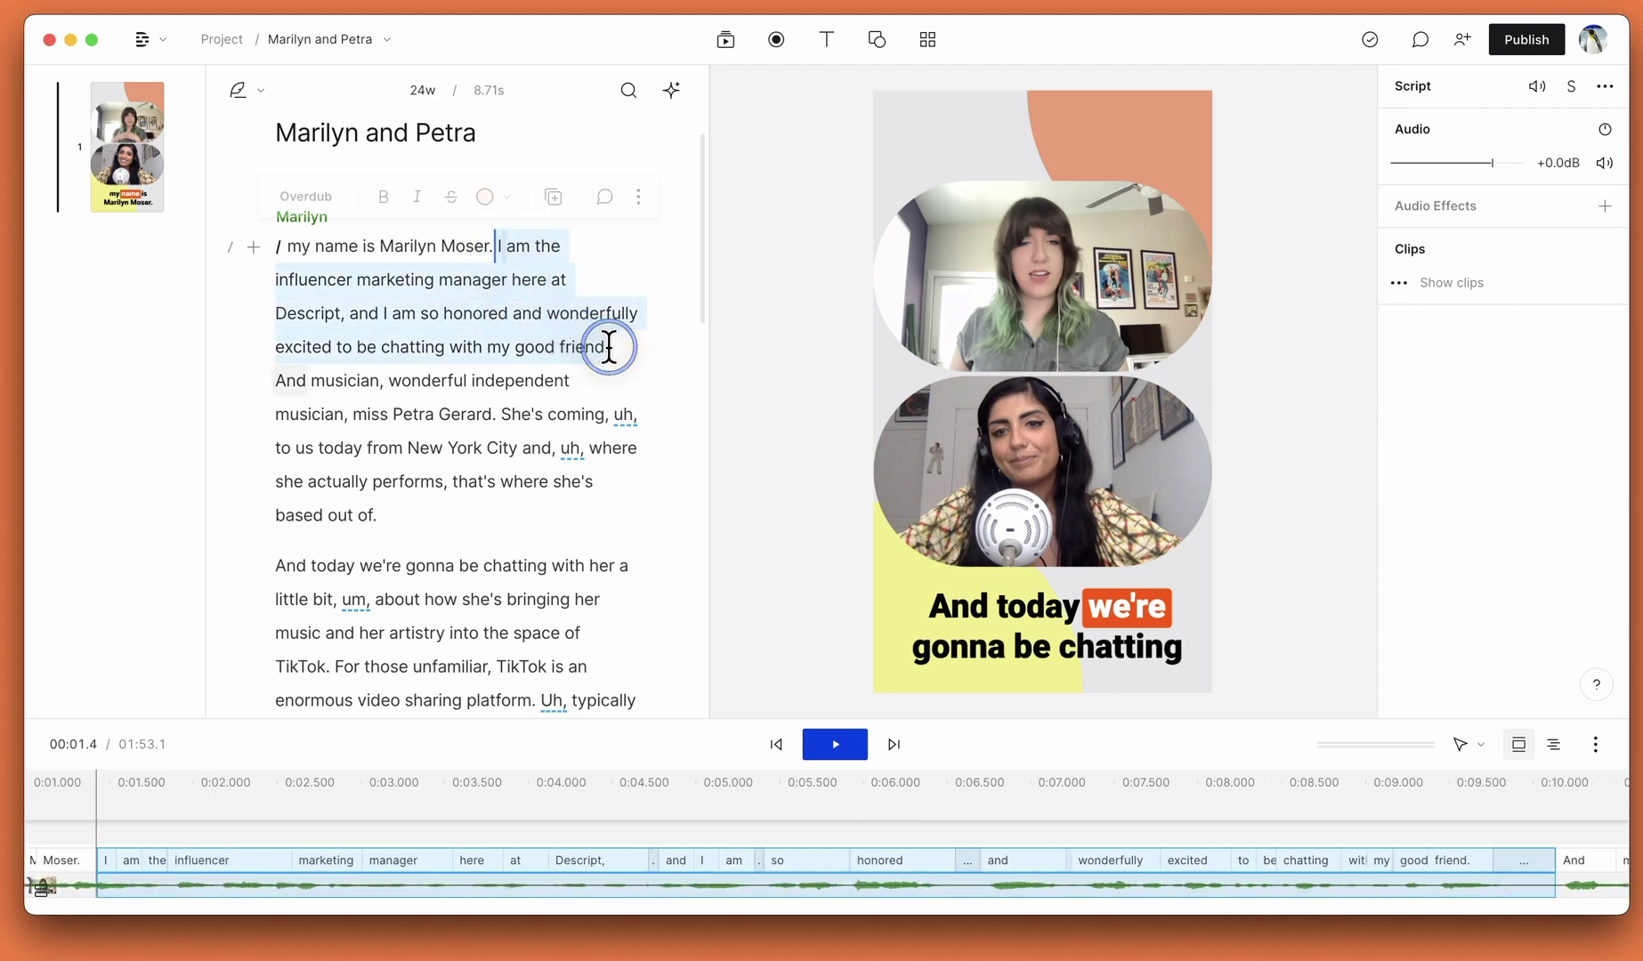
left_click(491, 205)
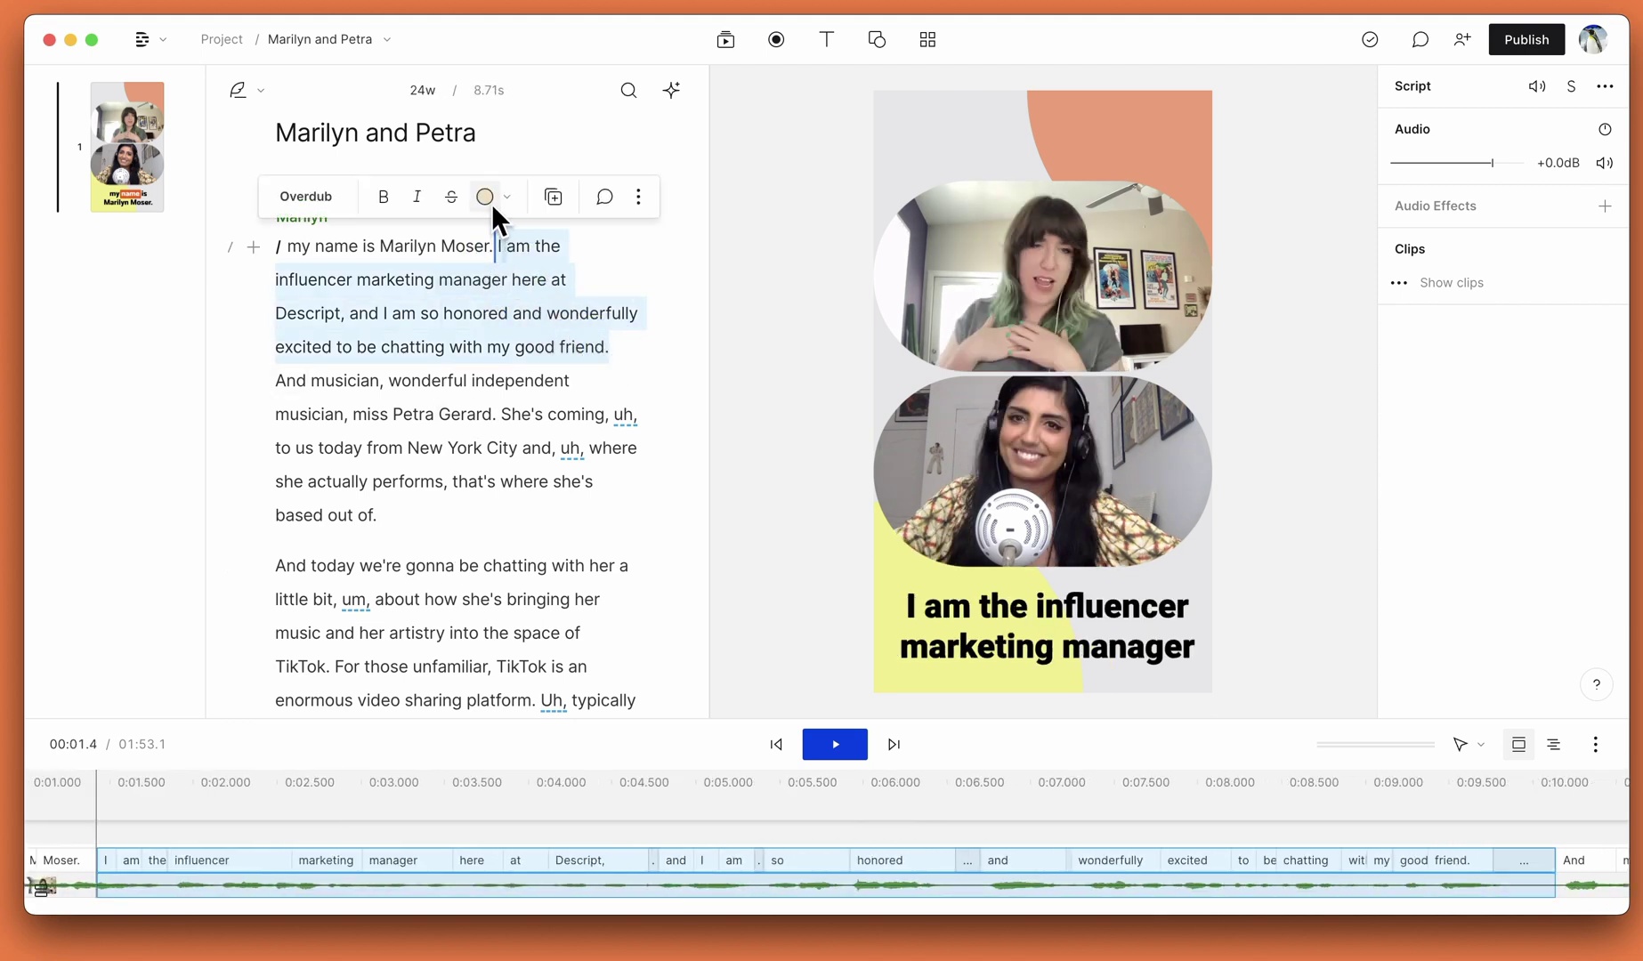
left_click(495, 458)
left_click_drag(547, 642, 358, 541)
left_click(502, 499)
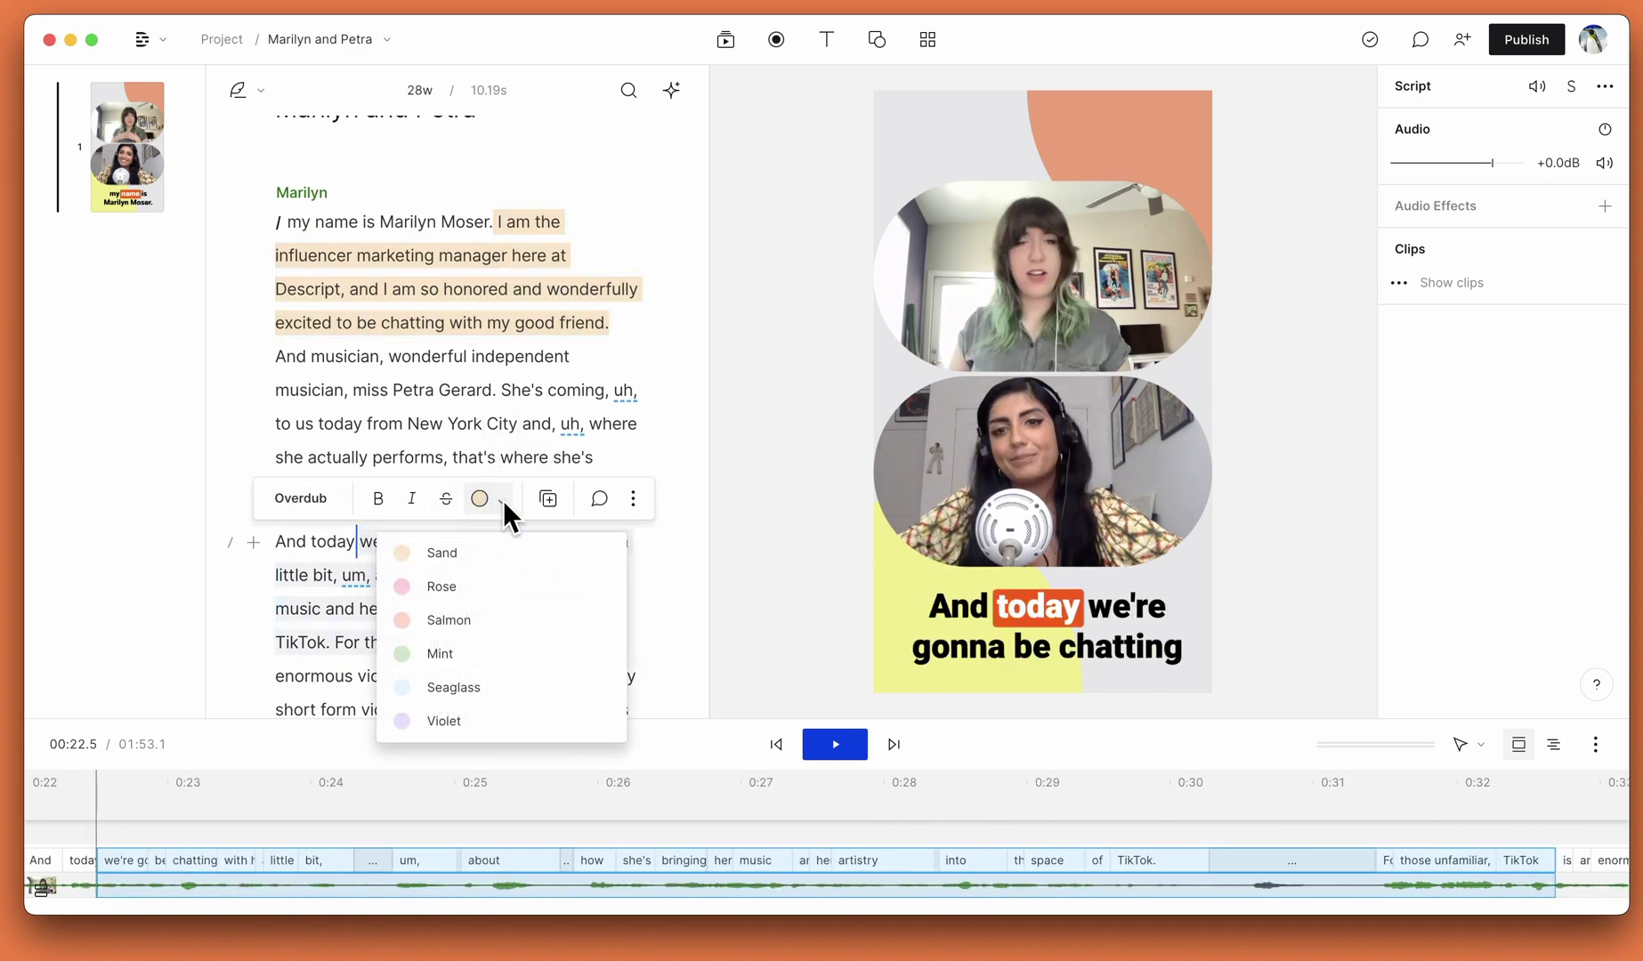
left_click(502, 584)
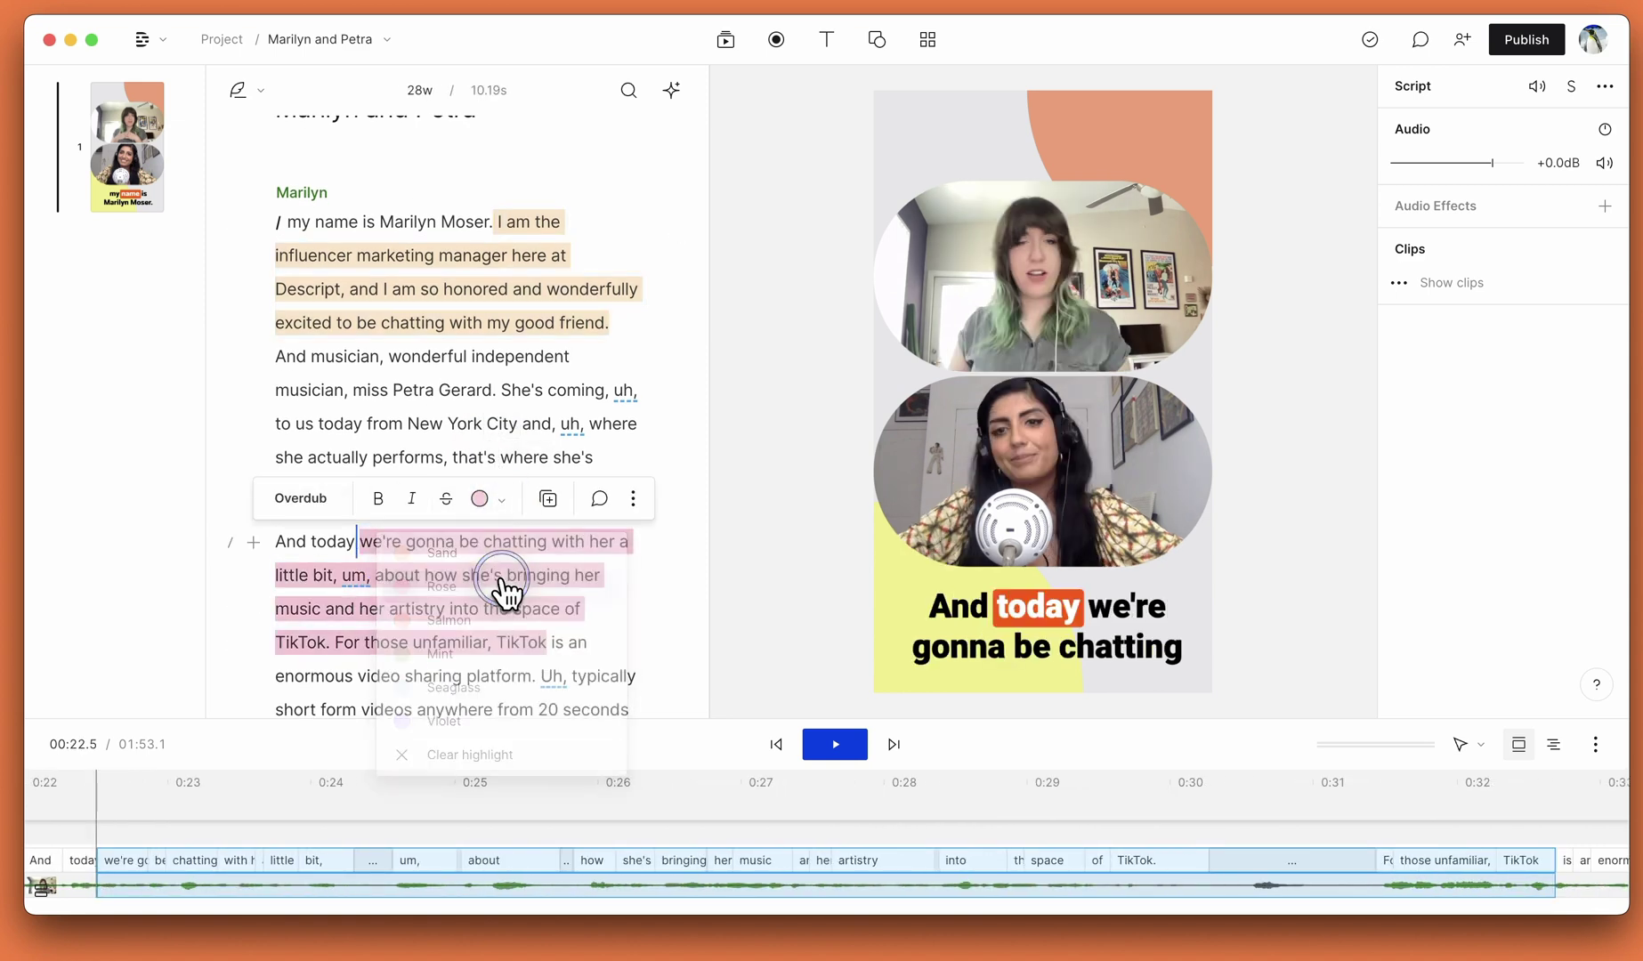
Step: Open transcript search and filter the results to Sand-highlighted passages
left_click(624, 87)
left_click(627, 91)
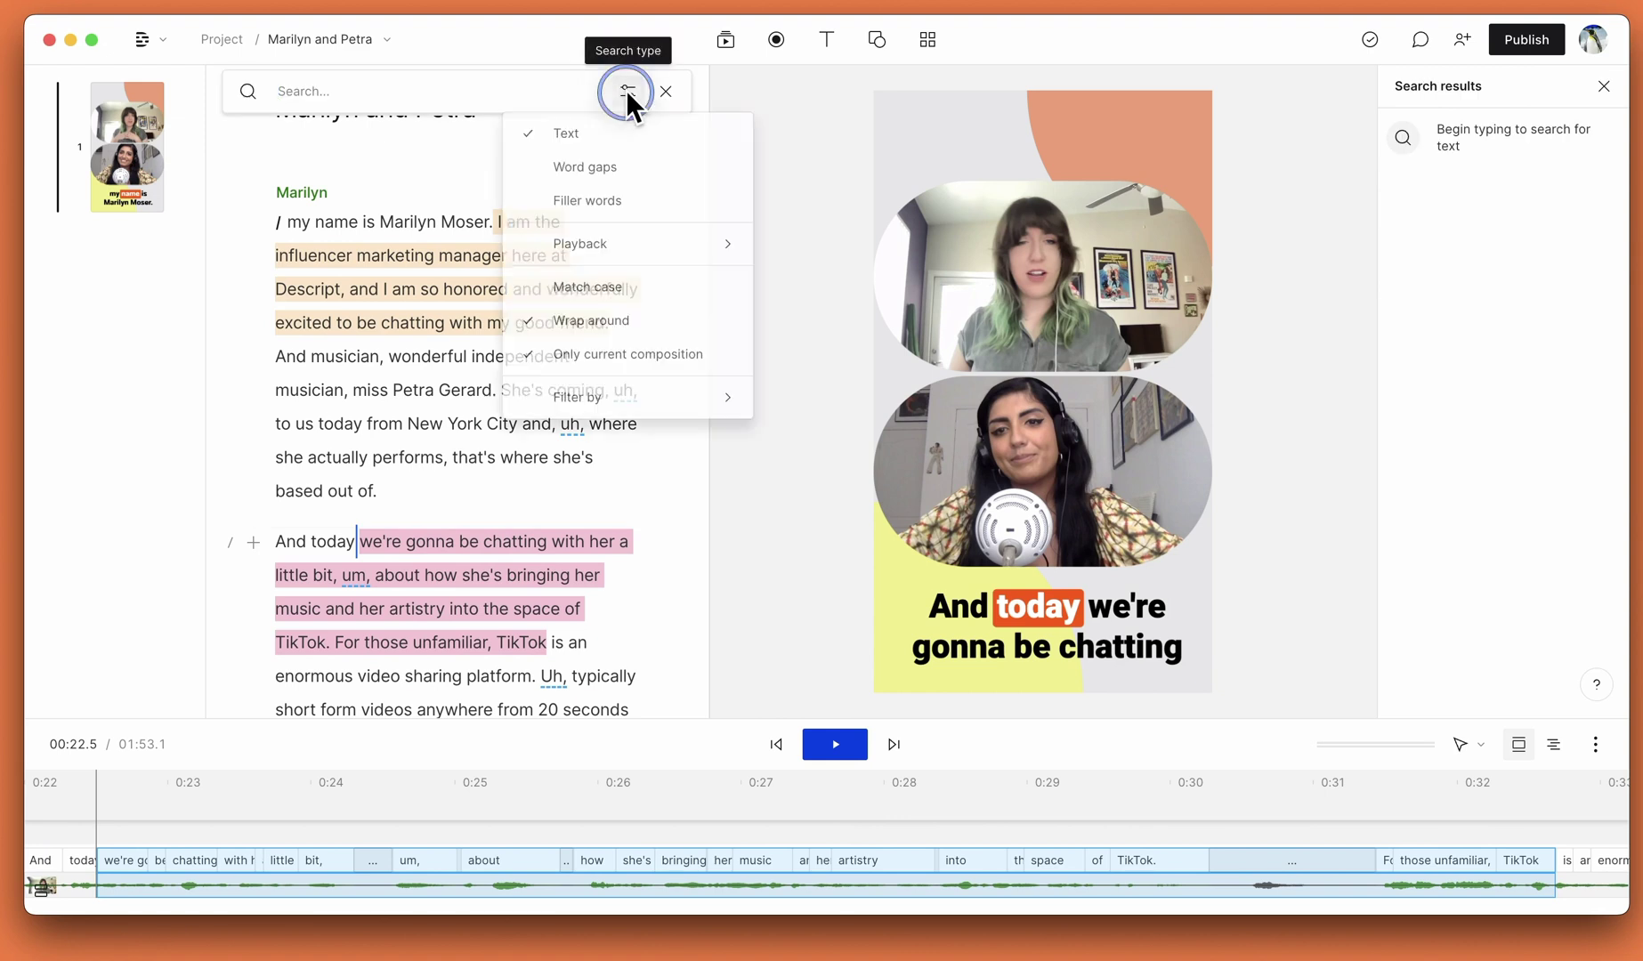
mouse_move(680, 397)
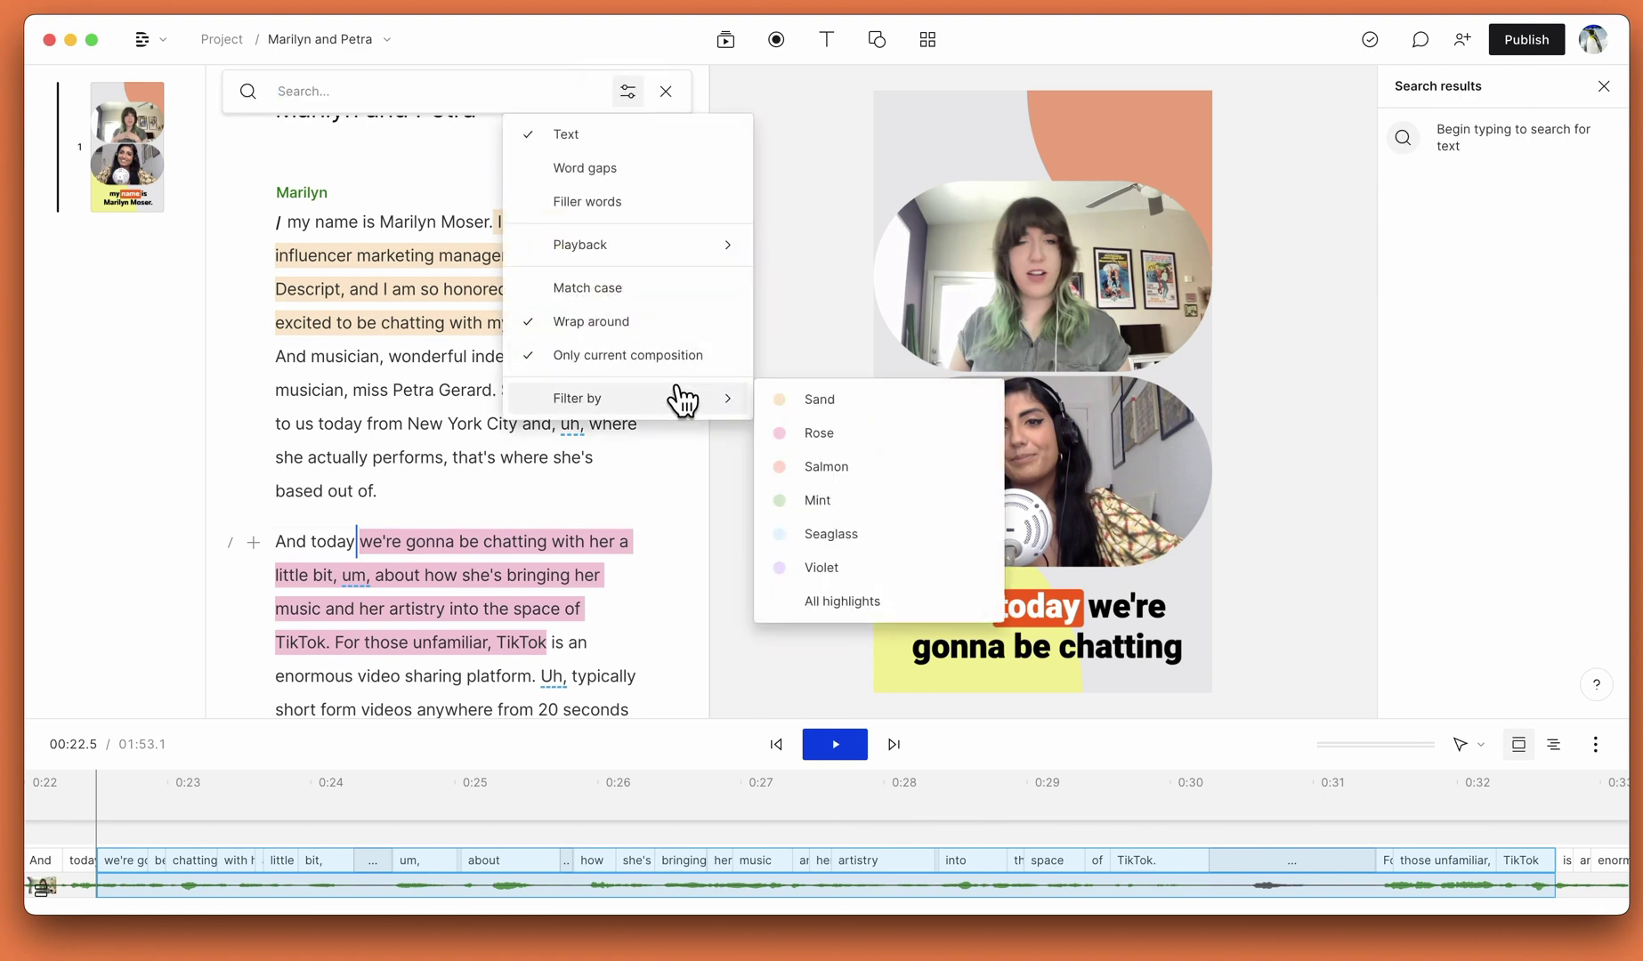
left_click(801, 411)
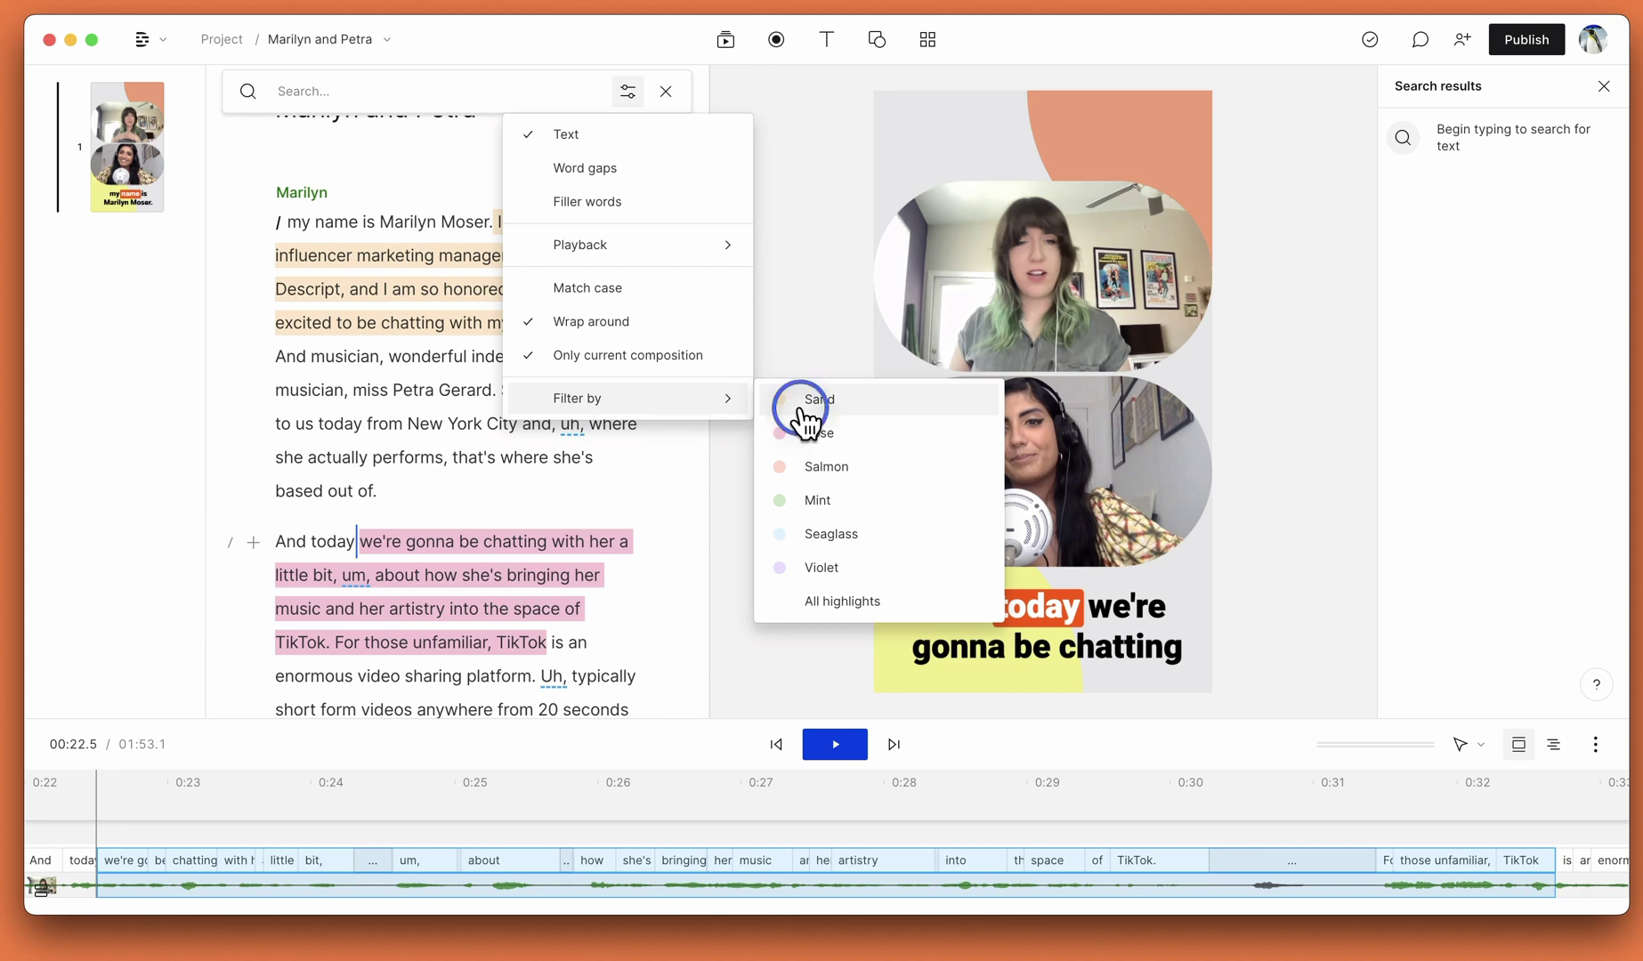
Step: Switch the search filter to Rose highlights, then clear that filter
left_click(627, 93)
mouse_move(667, 398)
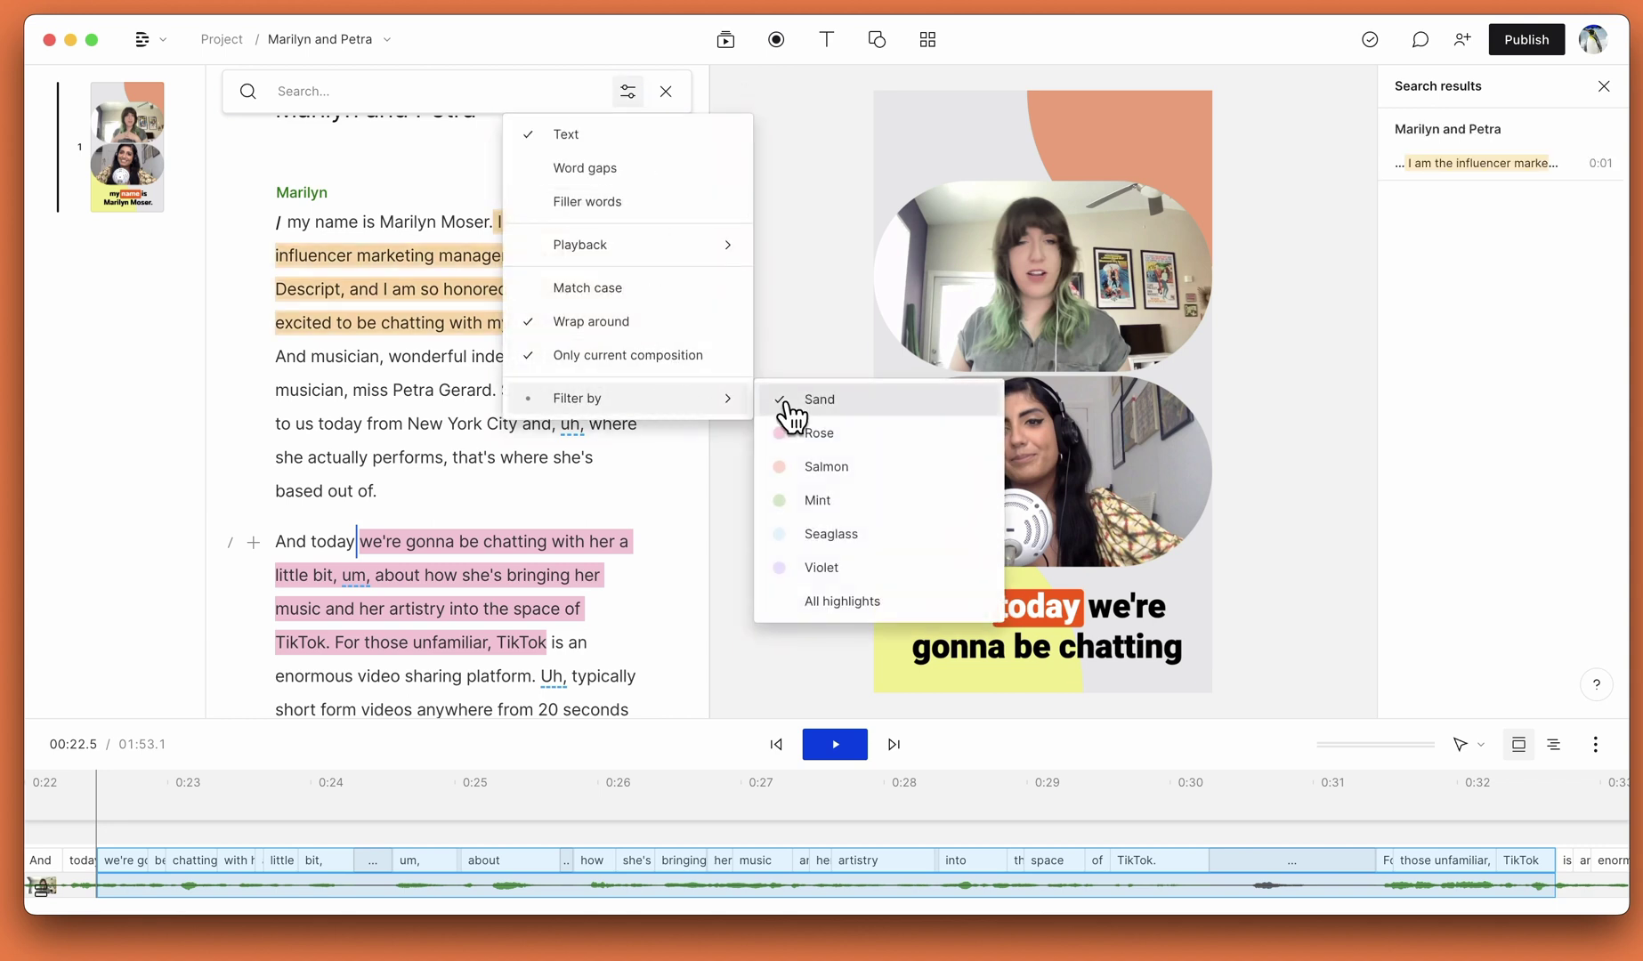
left_click(827, 431)
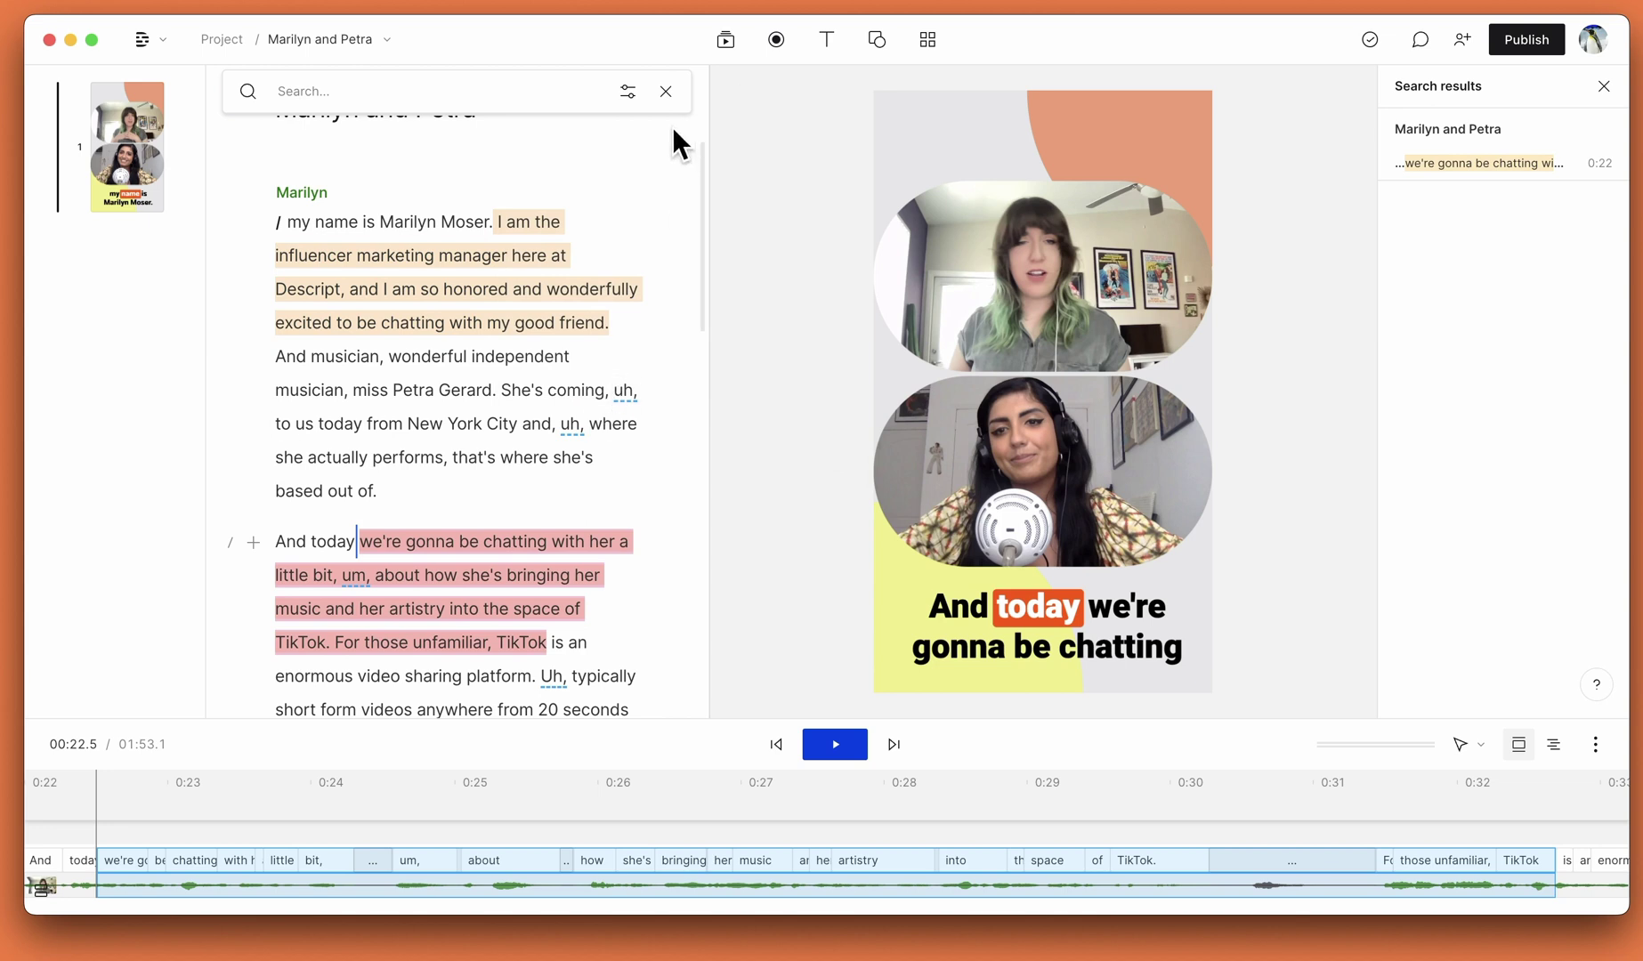
left_click(628, 92)
mouse_move(642, 409)
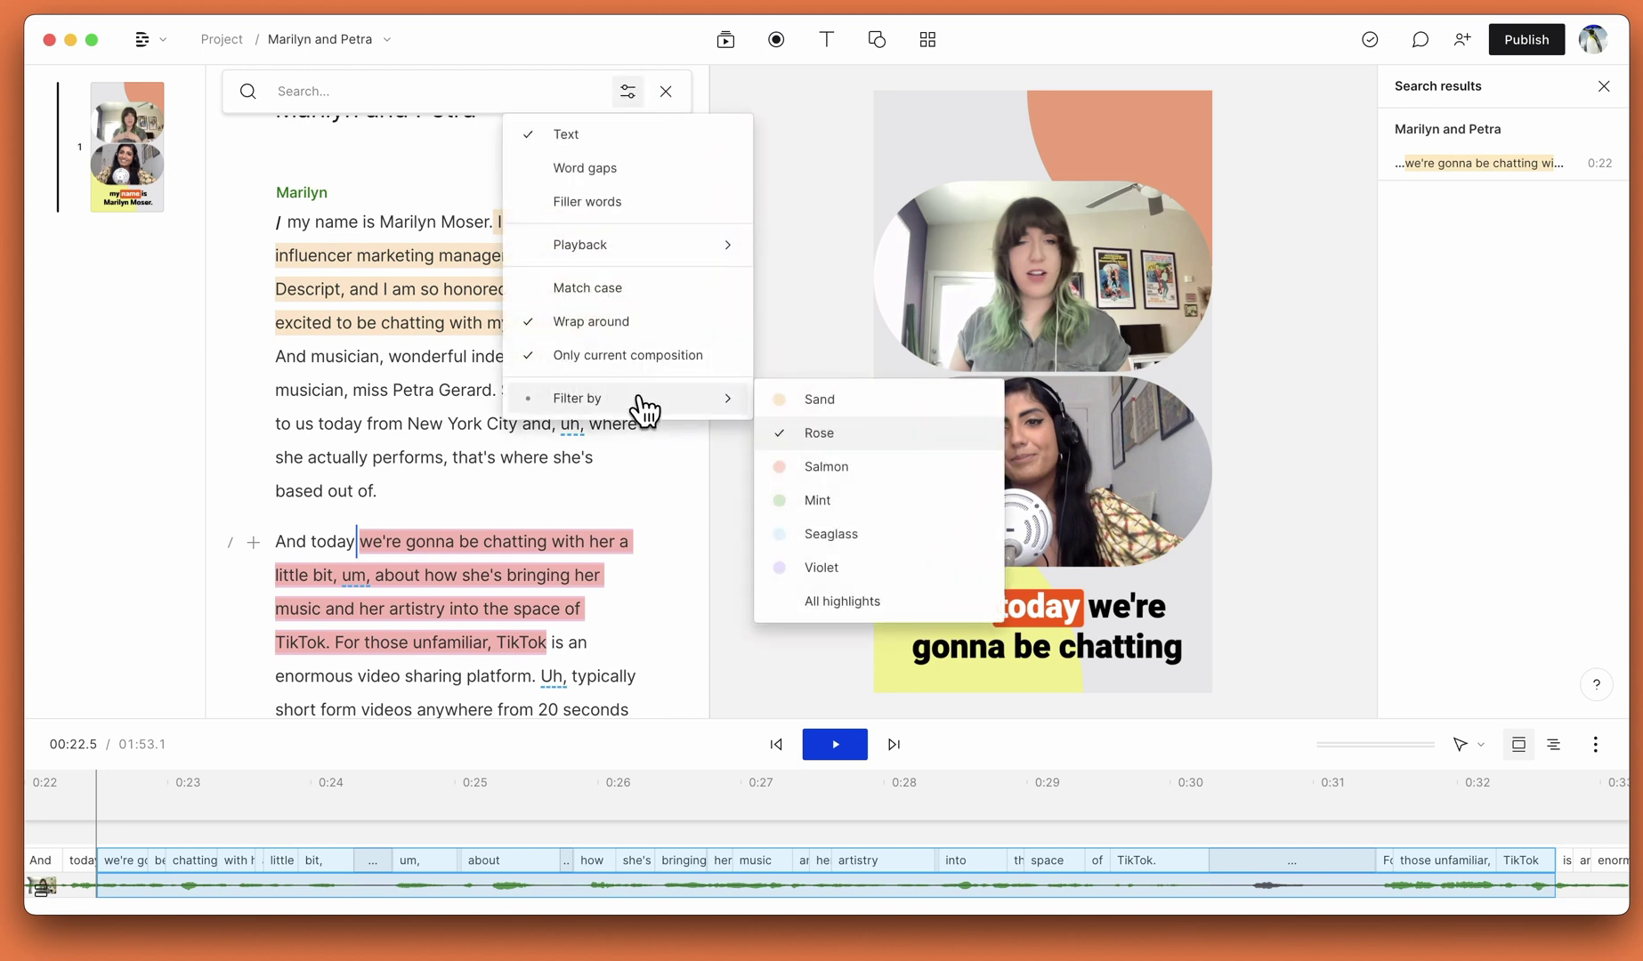
left_click(836, 436)
left_click(632, 96)
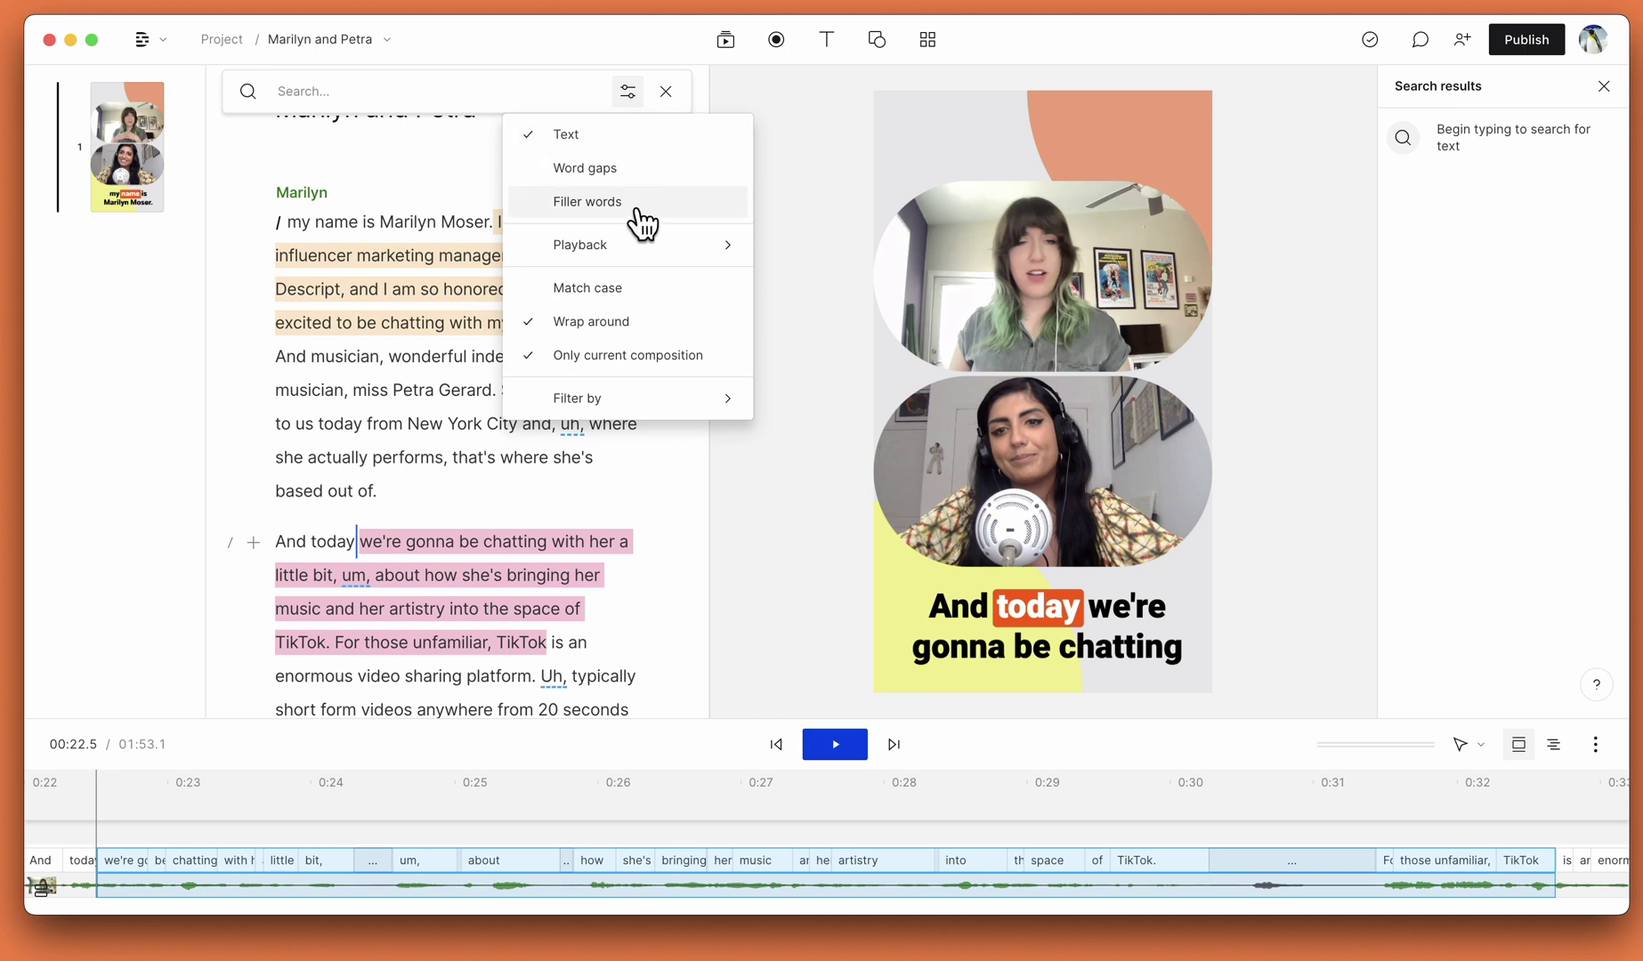
Step: Dismiss the search type menu by placing the cursor before 'And today' in the script
mouse_move(647, 250)
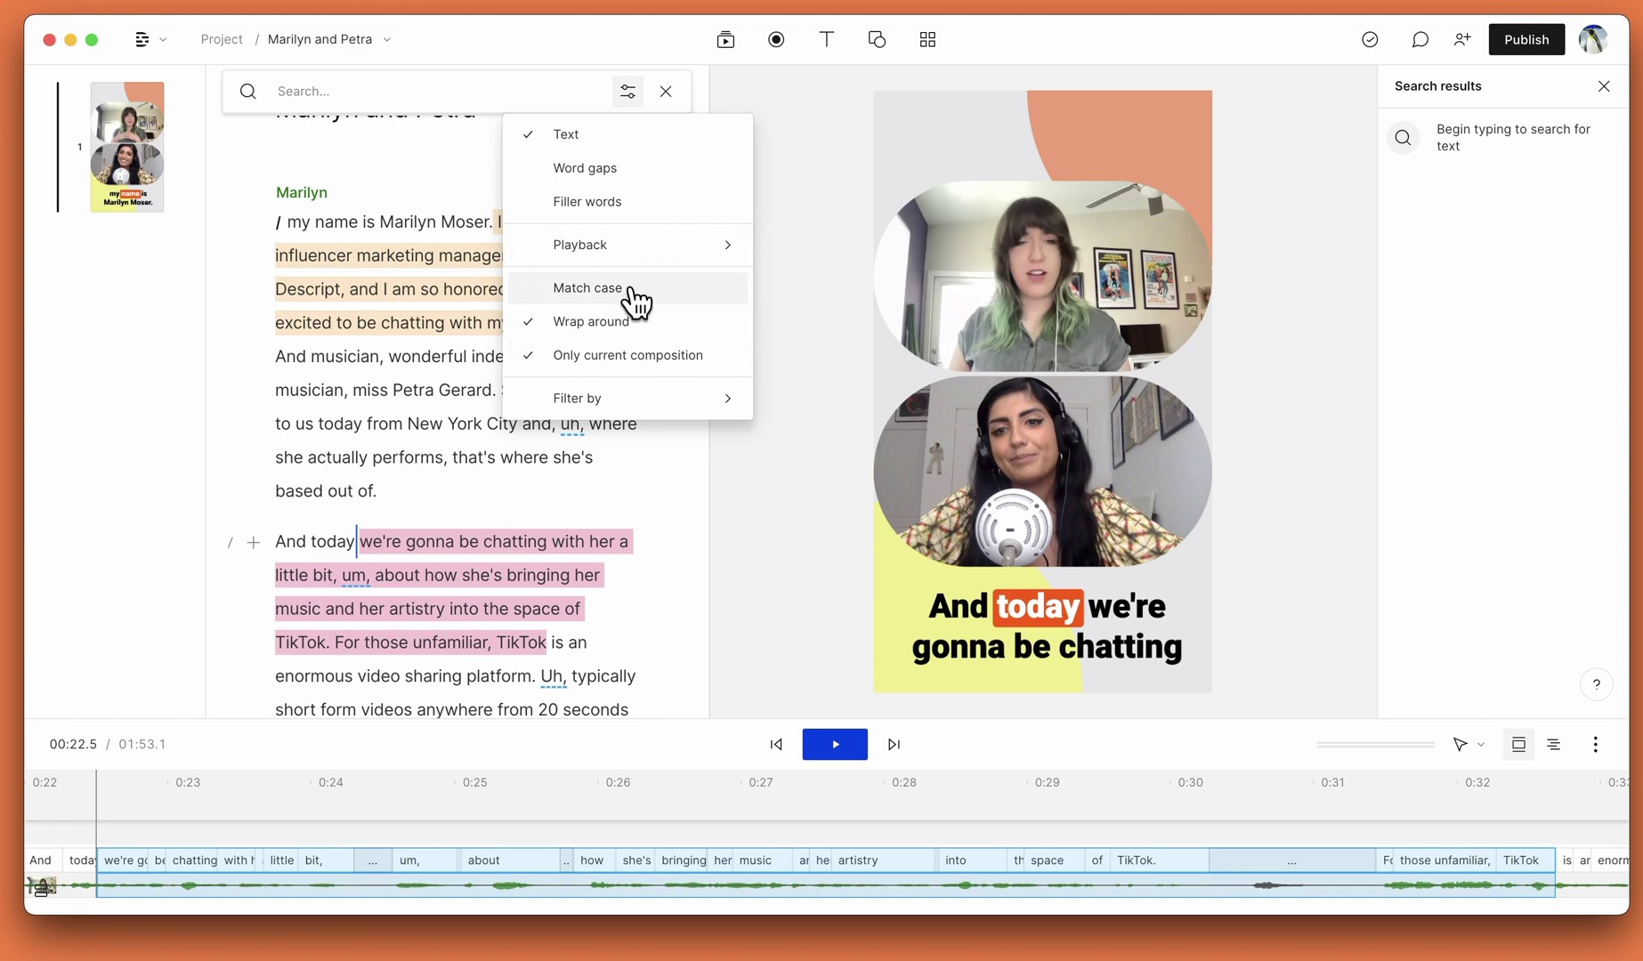
left_click(290, 514)
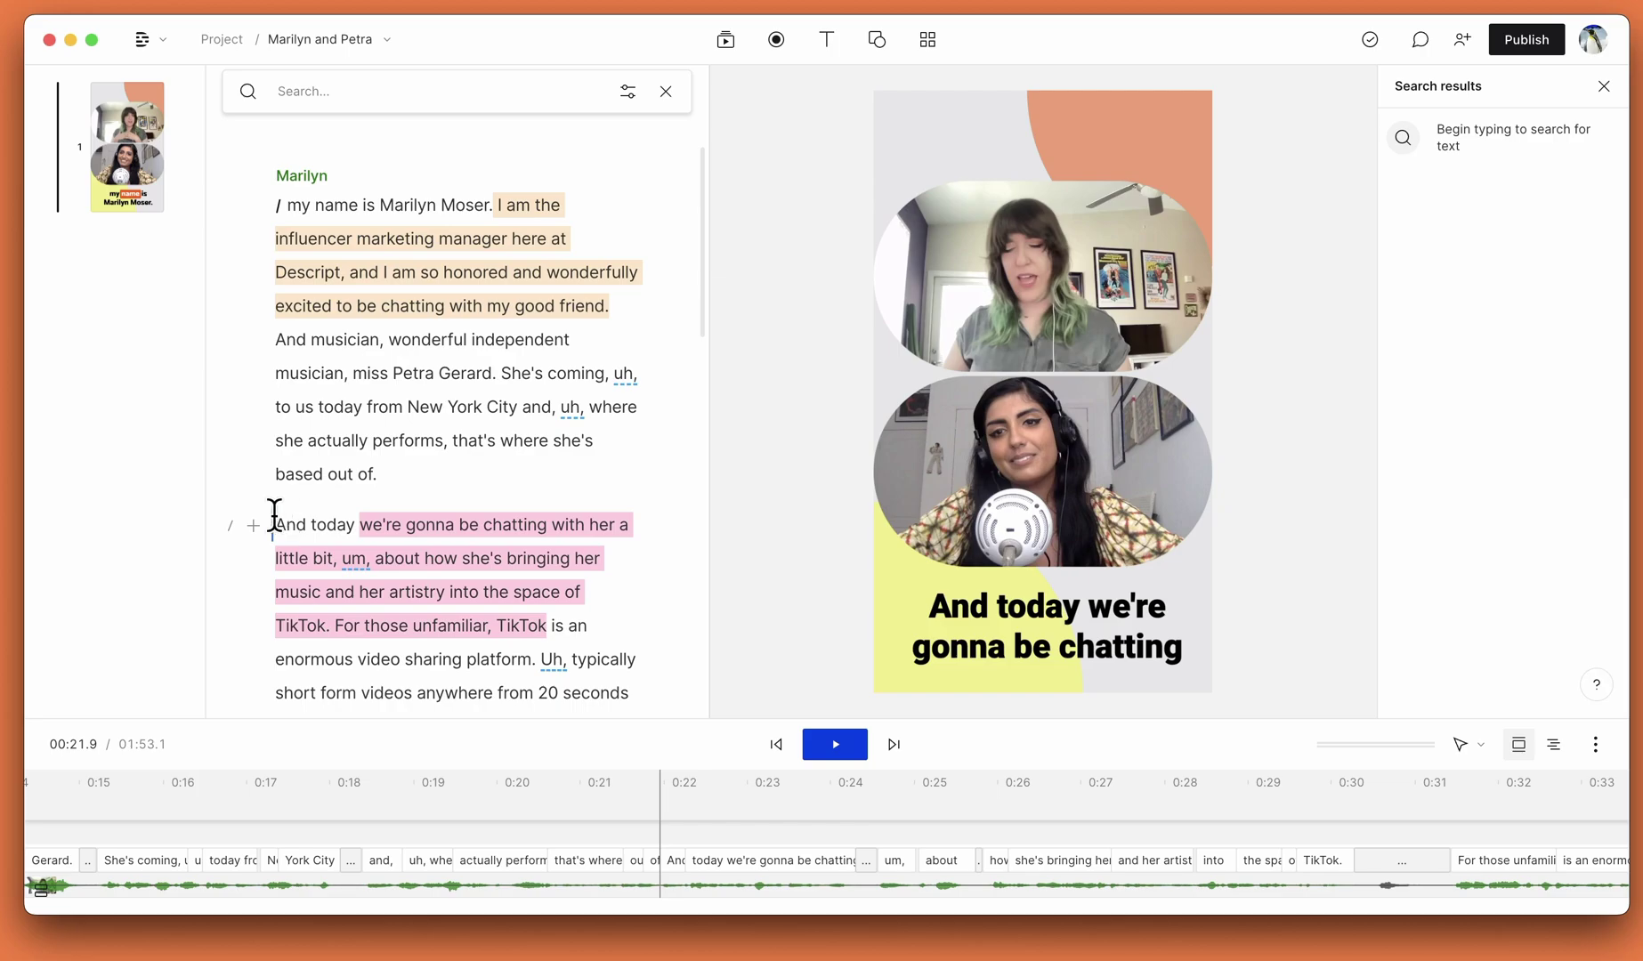
Step: Split a new scene at 'And today' and set the export scope to Current scene
left_click(227, 516)
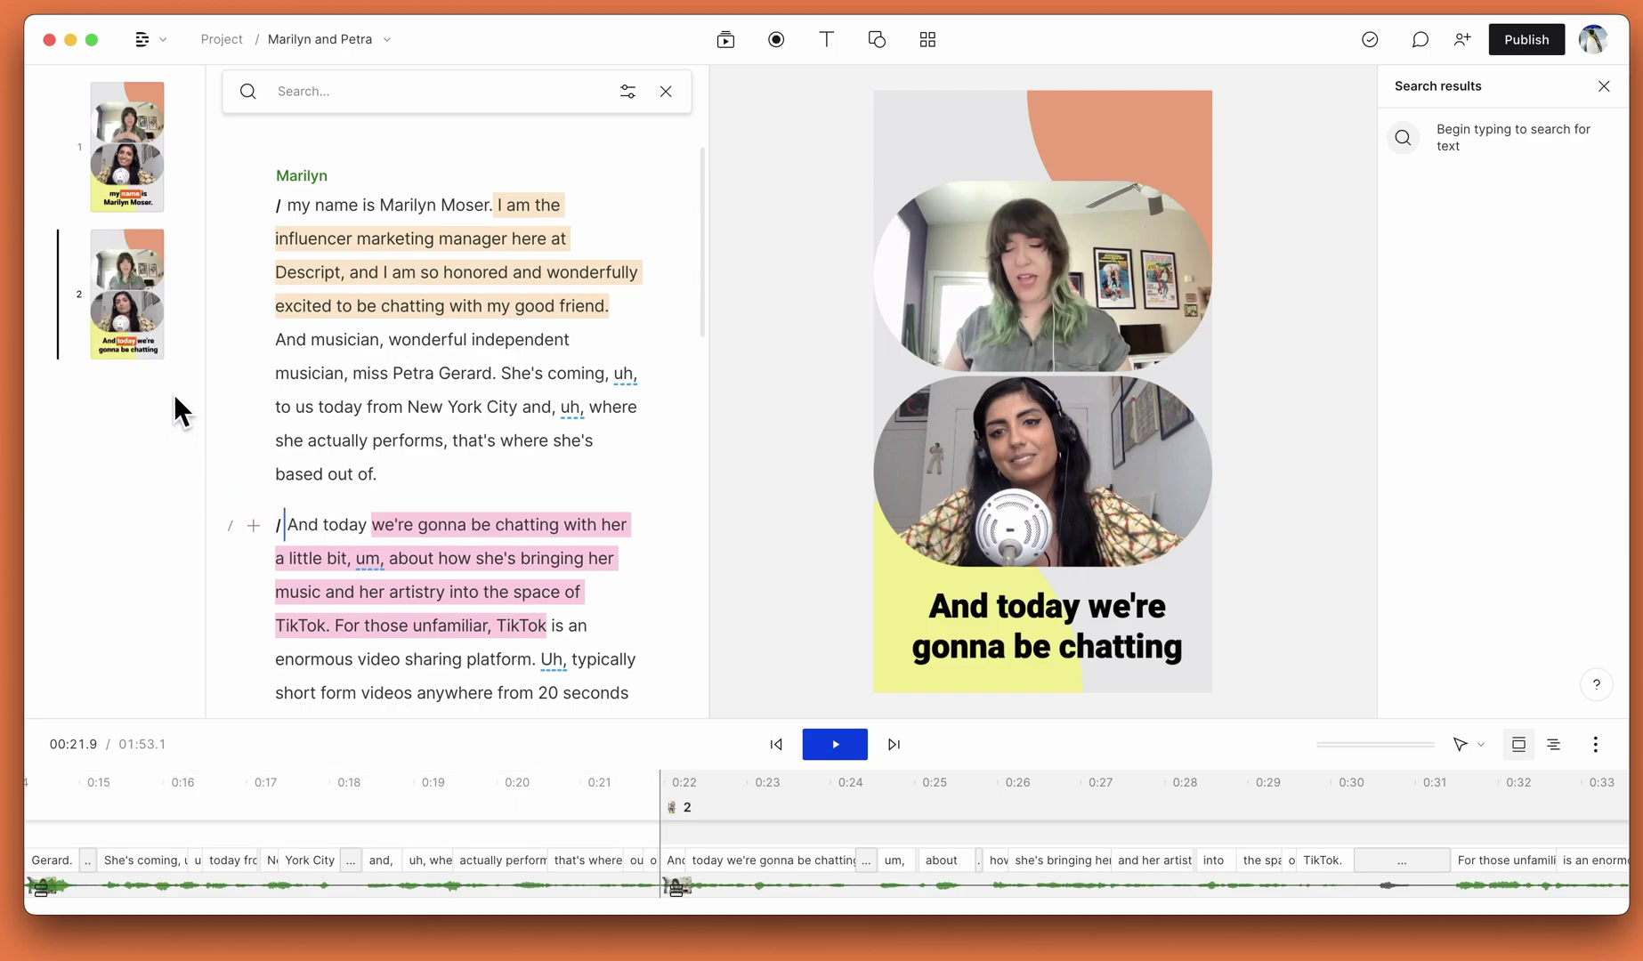
left_click(132, 311)
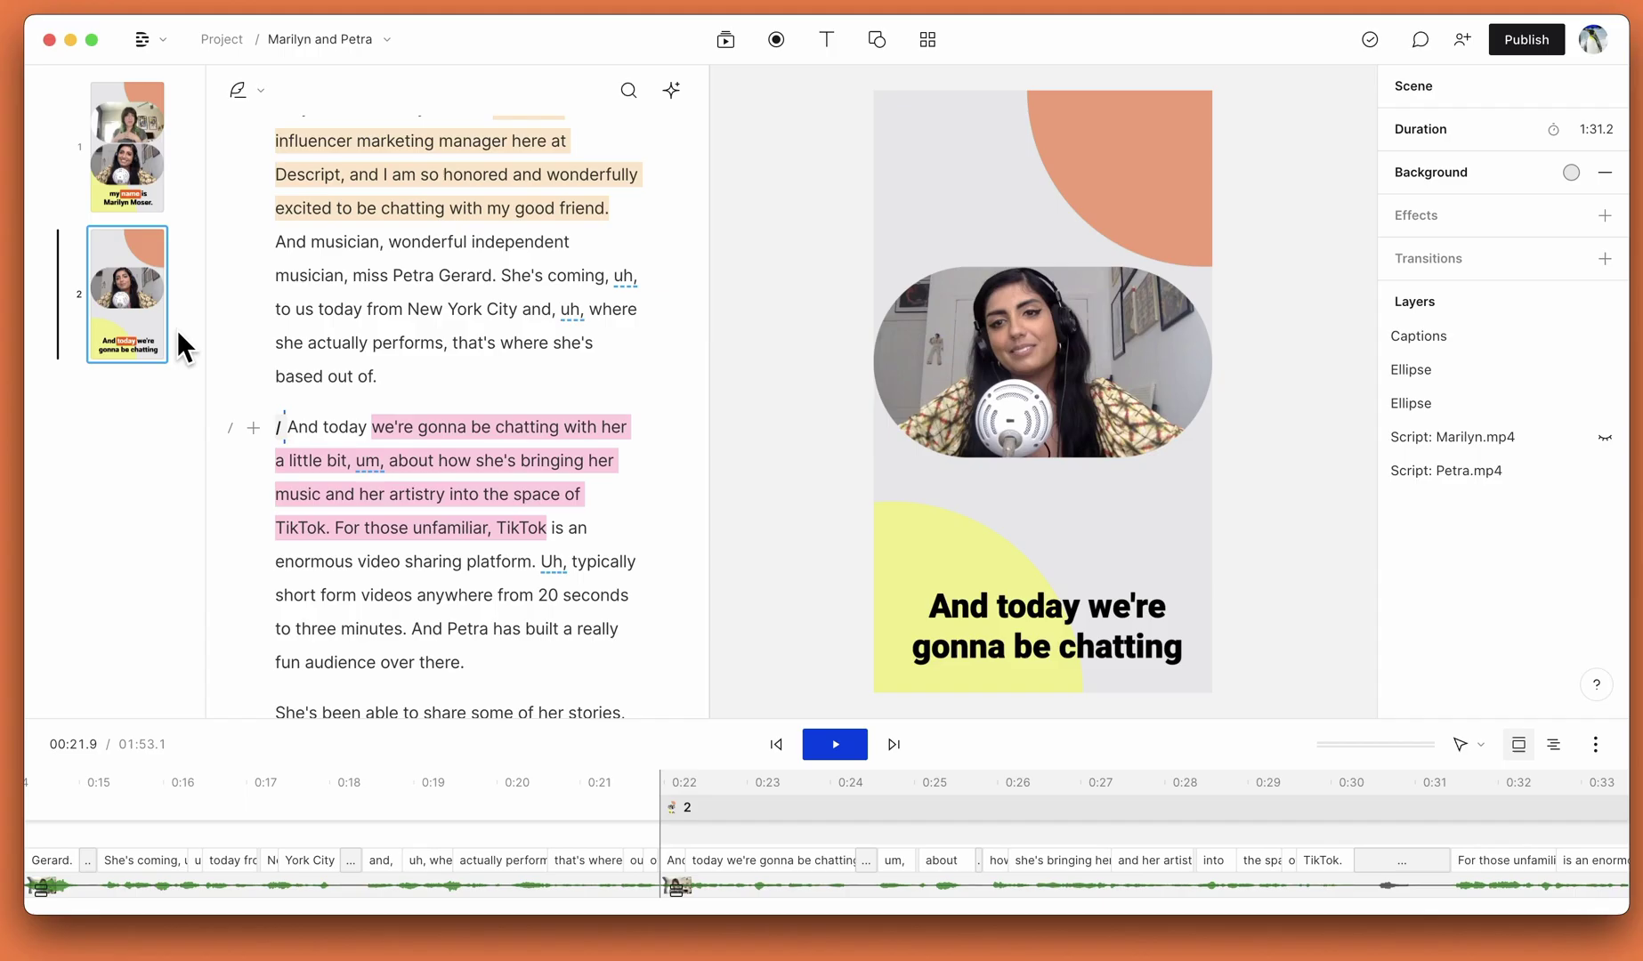
left_click(1519, 39)
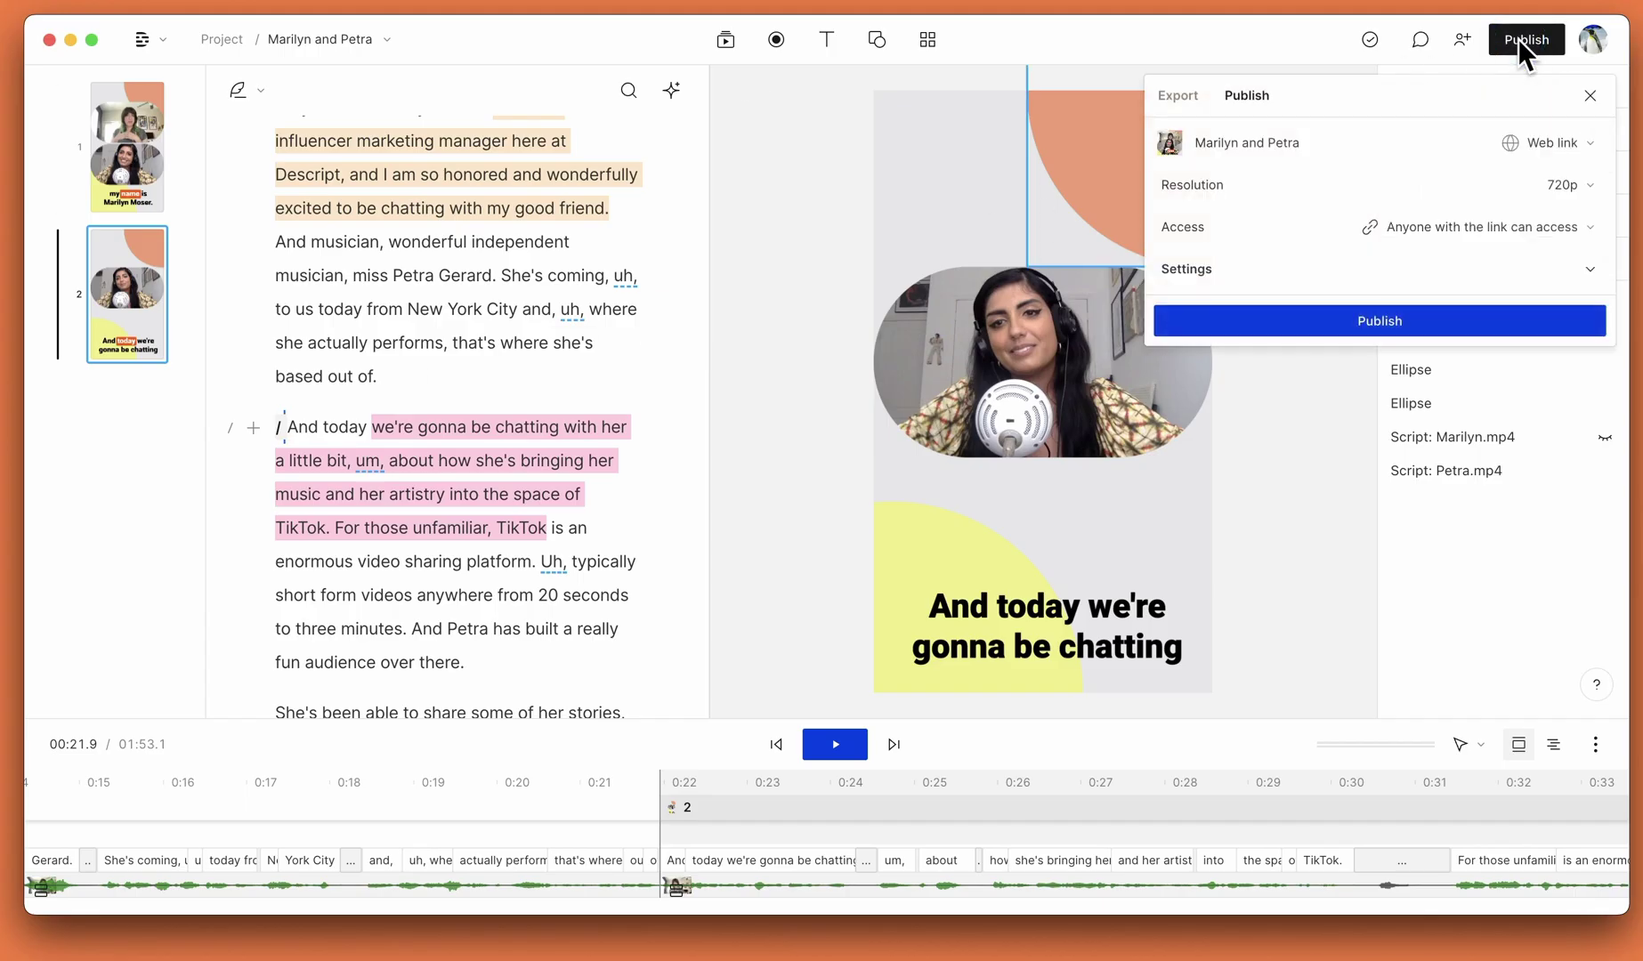
left_click(1192, 98)
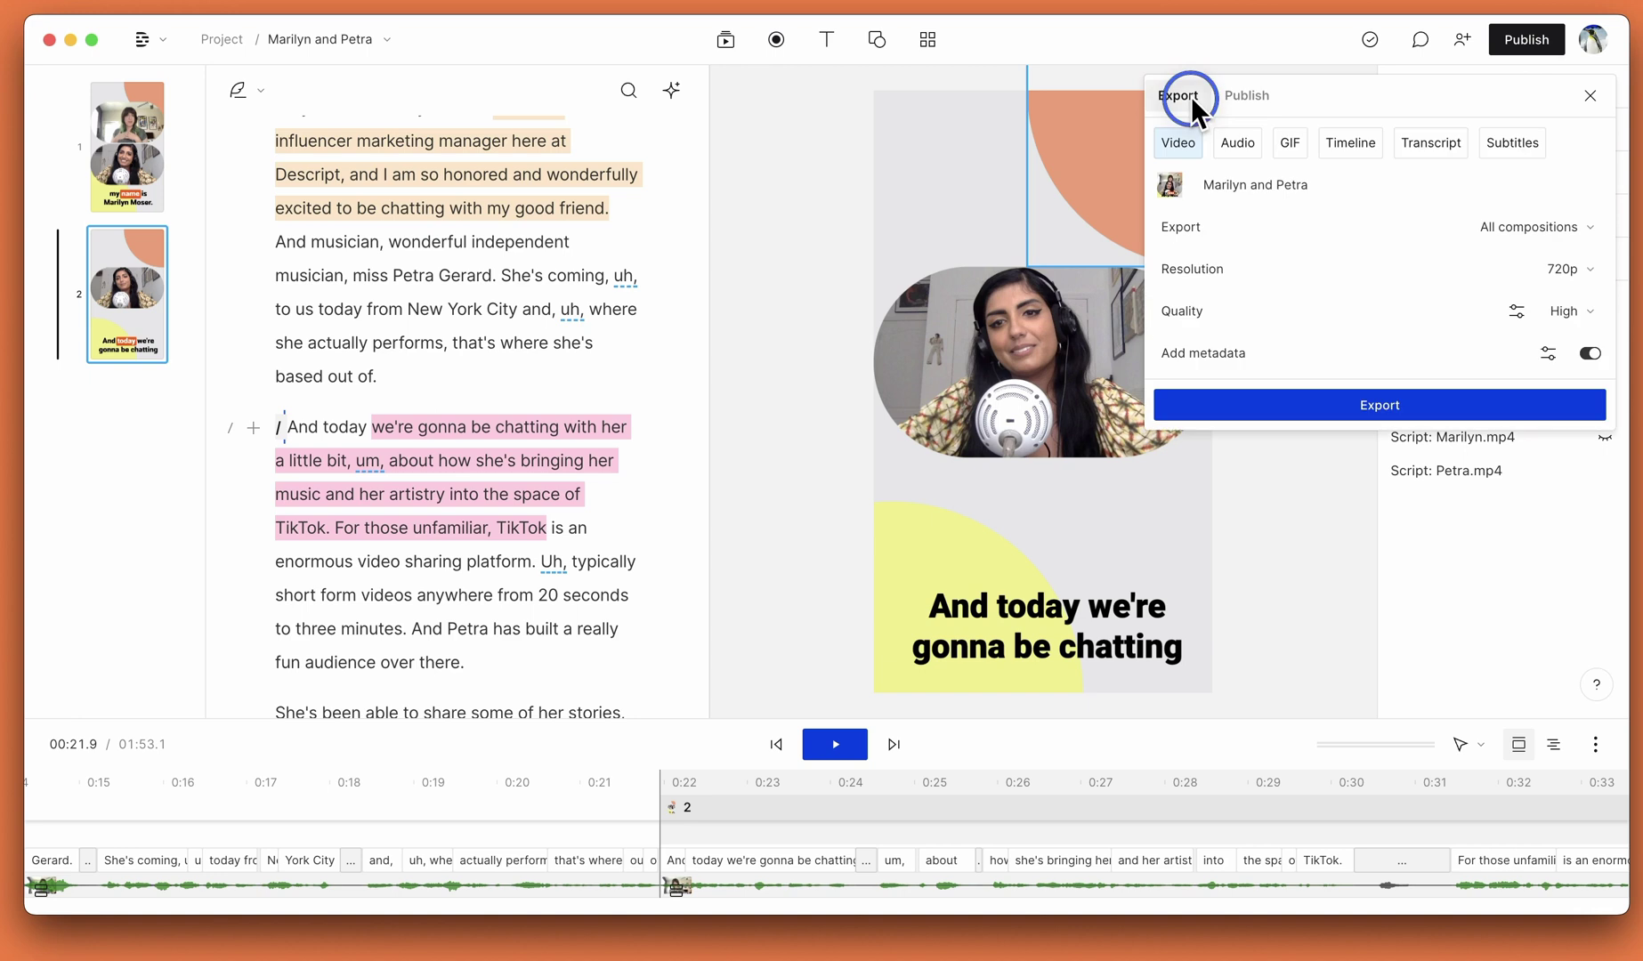
left_click(1572, 230)
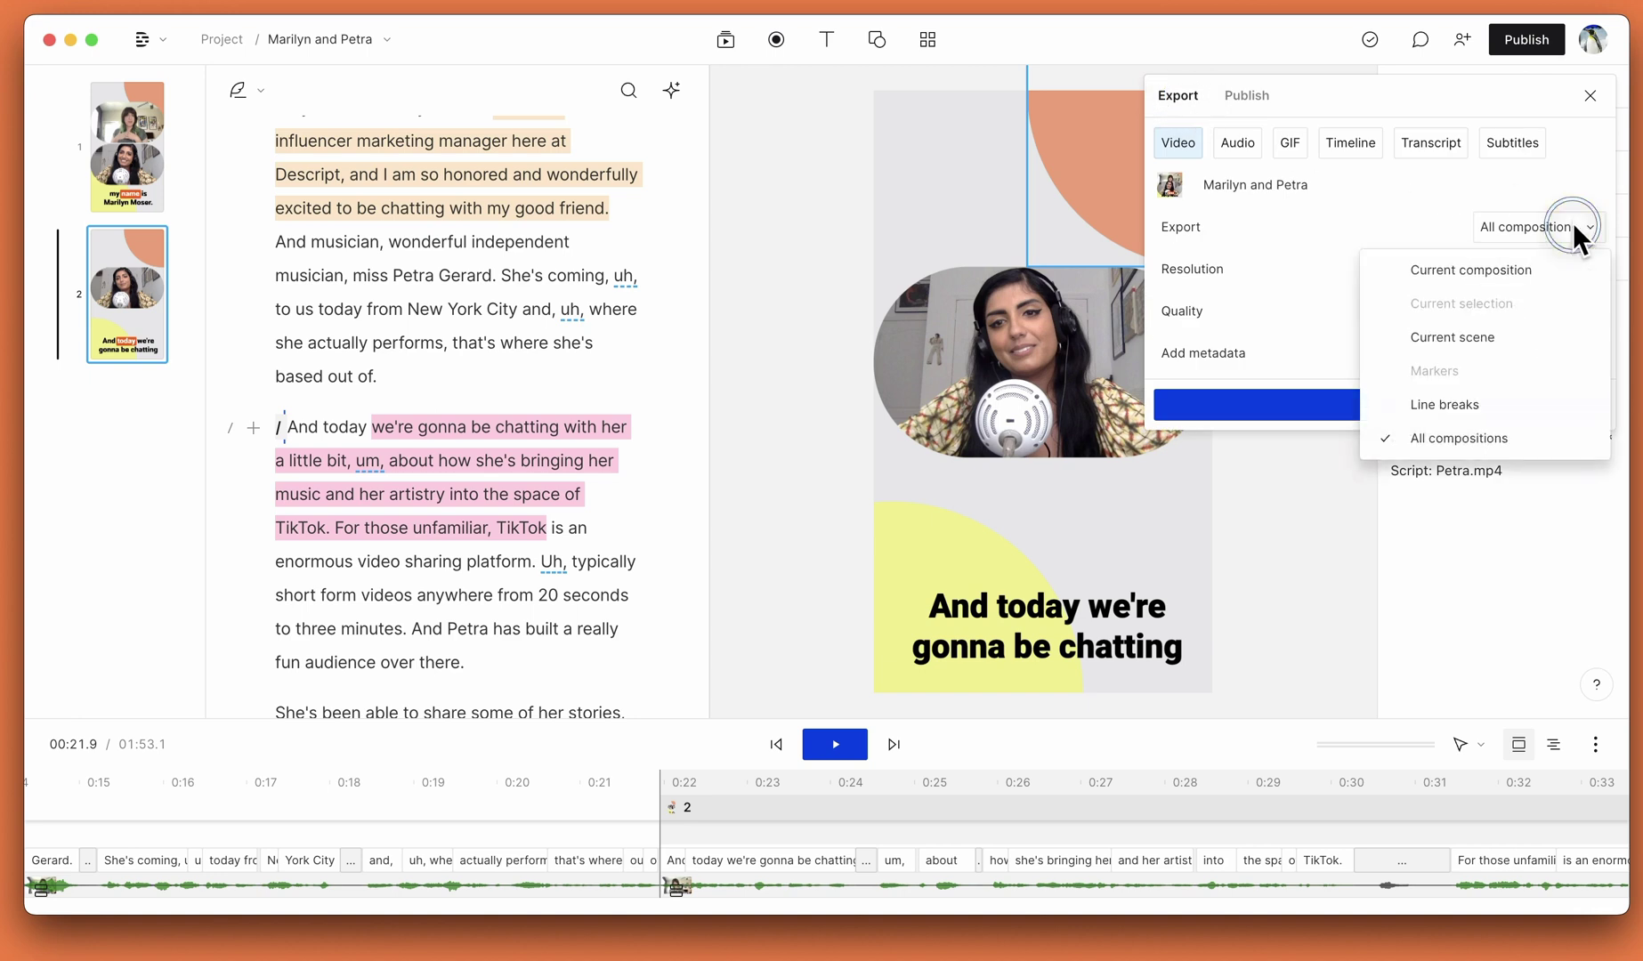
left_click(1504, 349)
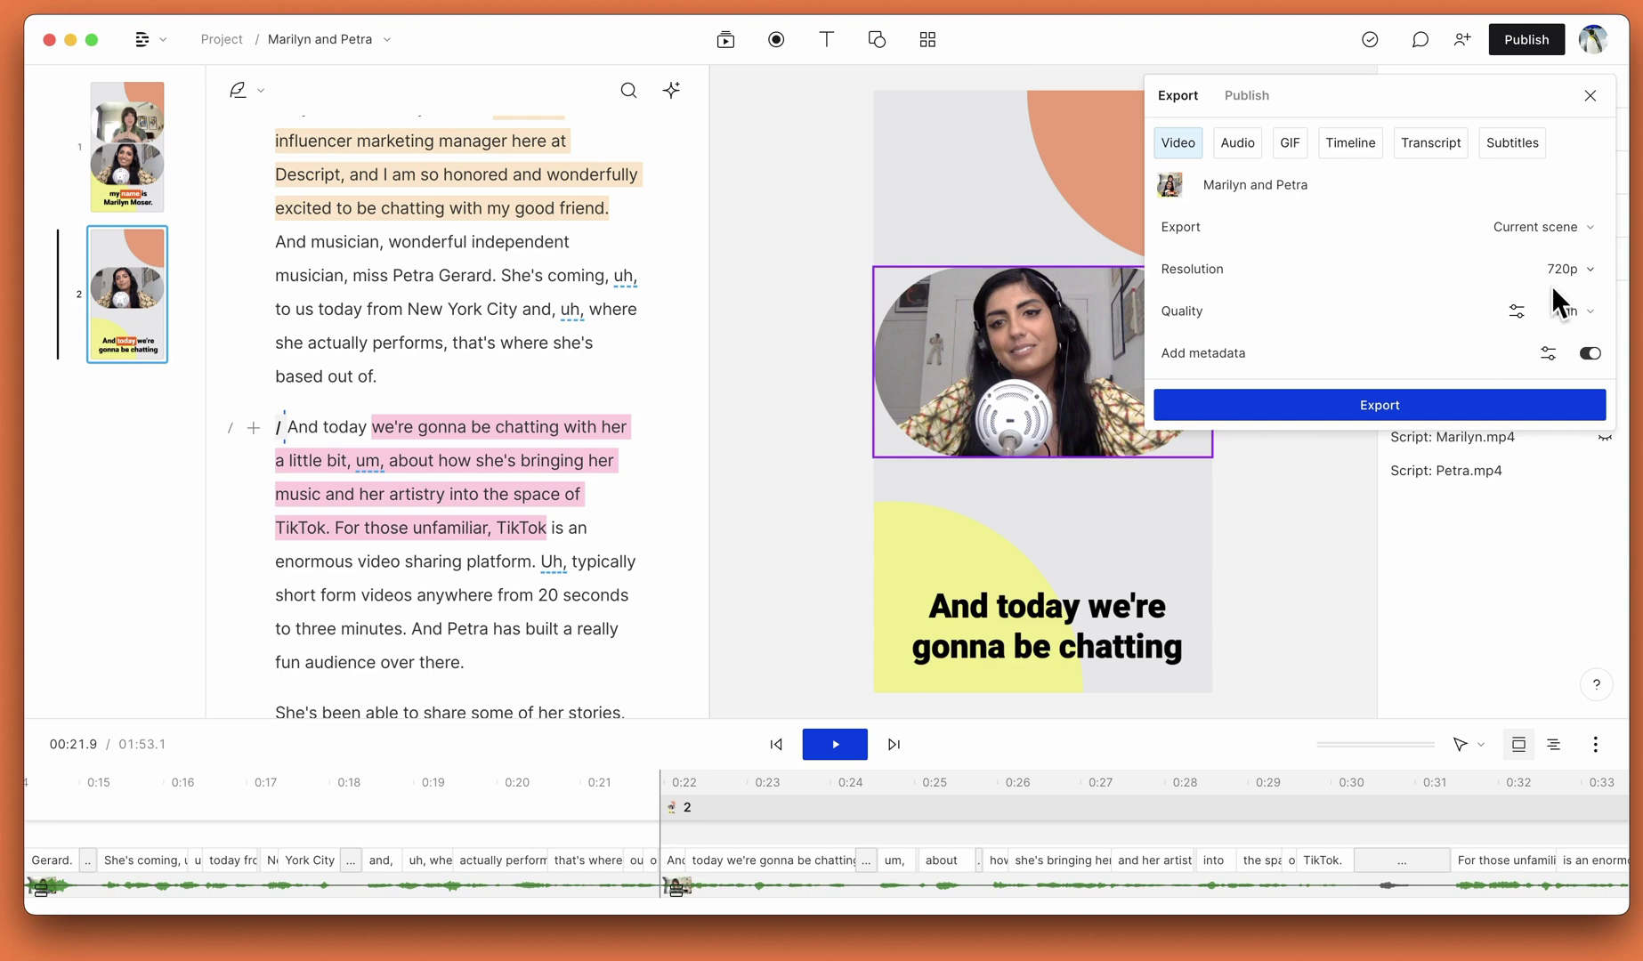
Step: Dismiss the Export panel, jump to 'unfamiliar' in scene 2, then return to scene 1
left_click(413, 306)
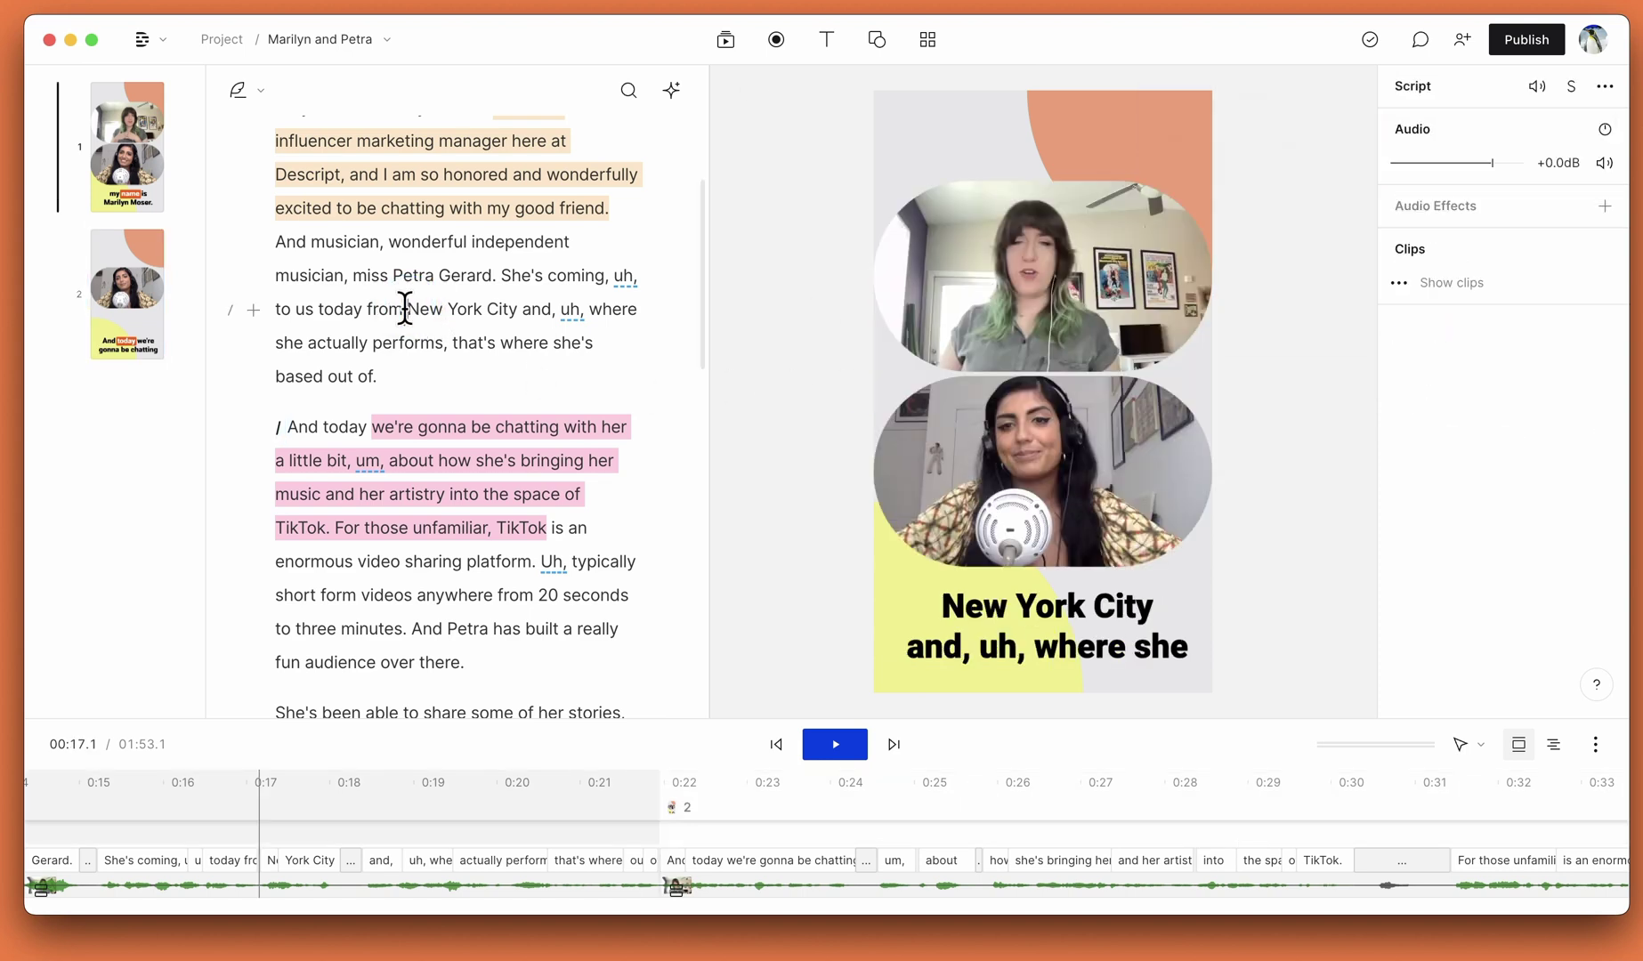
left_click(372, 427)
scroll(414, 503, "down", 2)
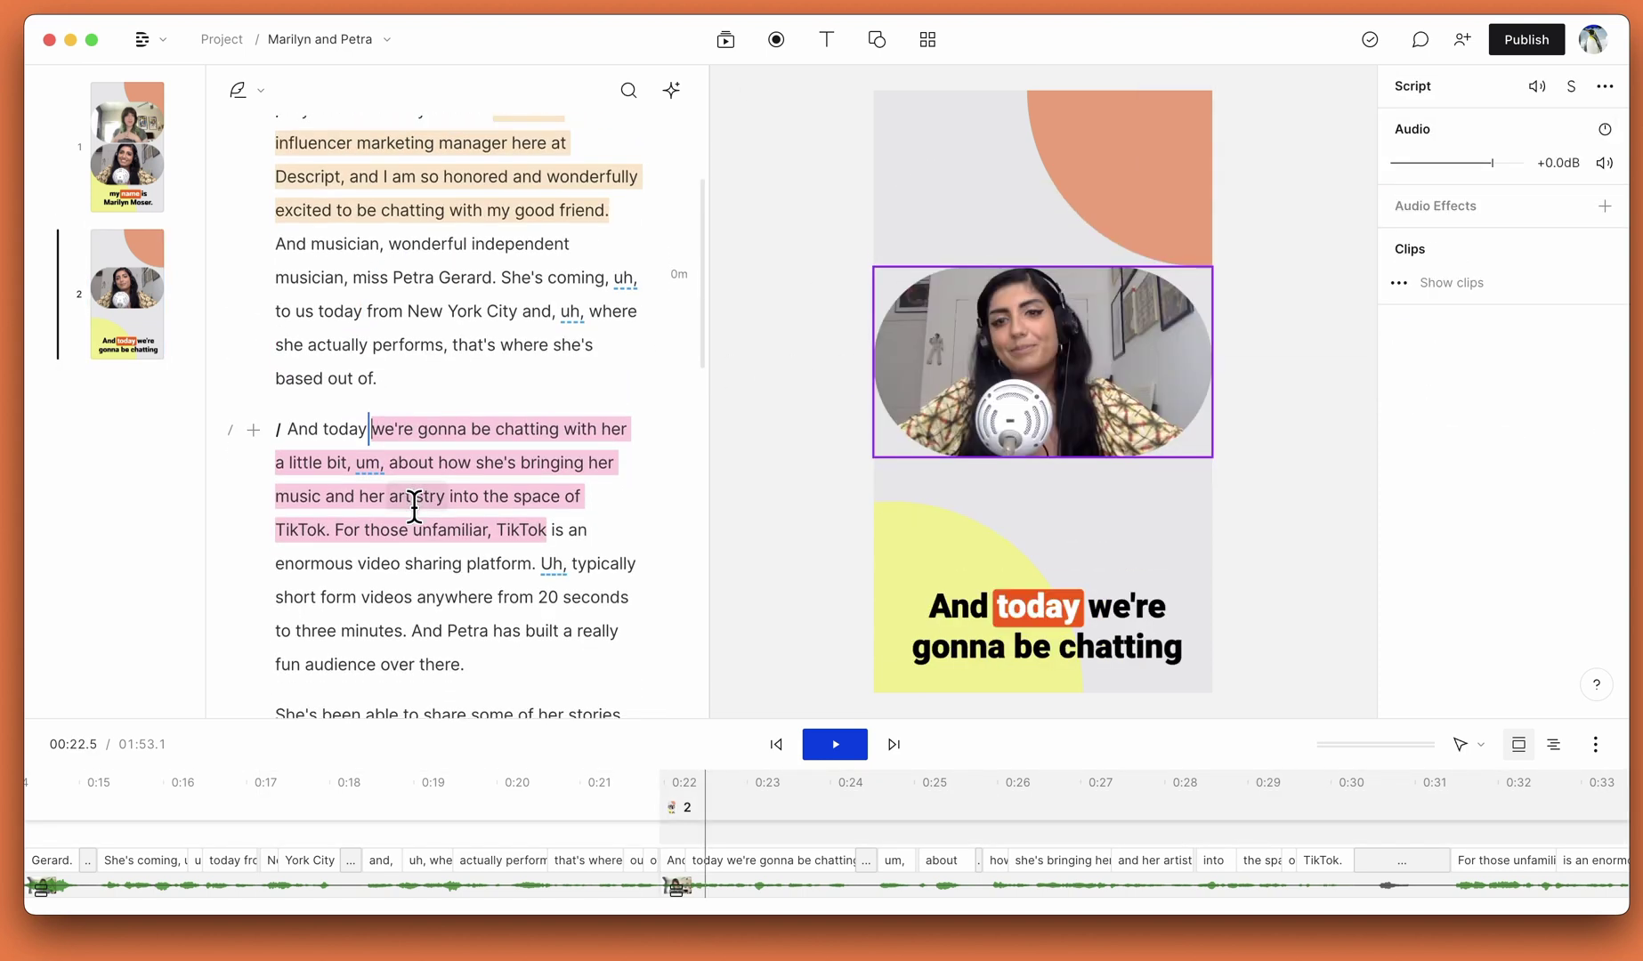
left_click(411, 498)
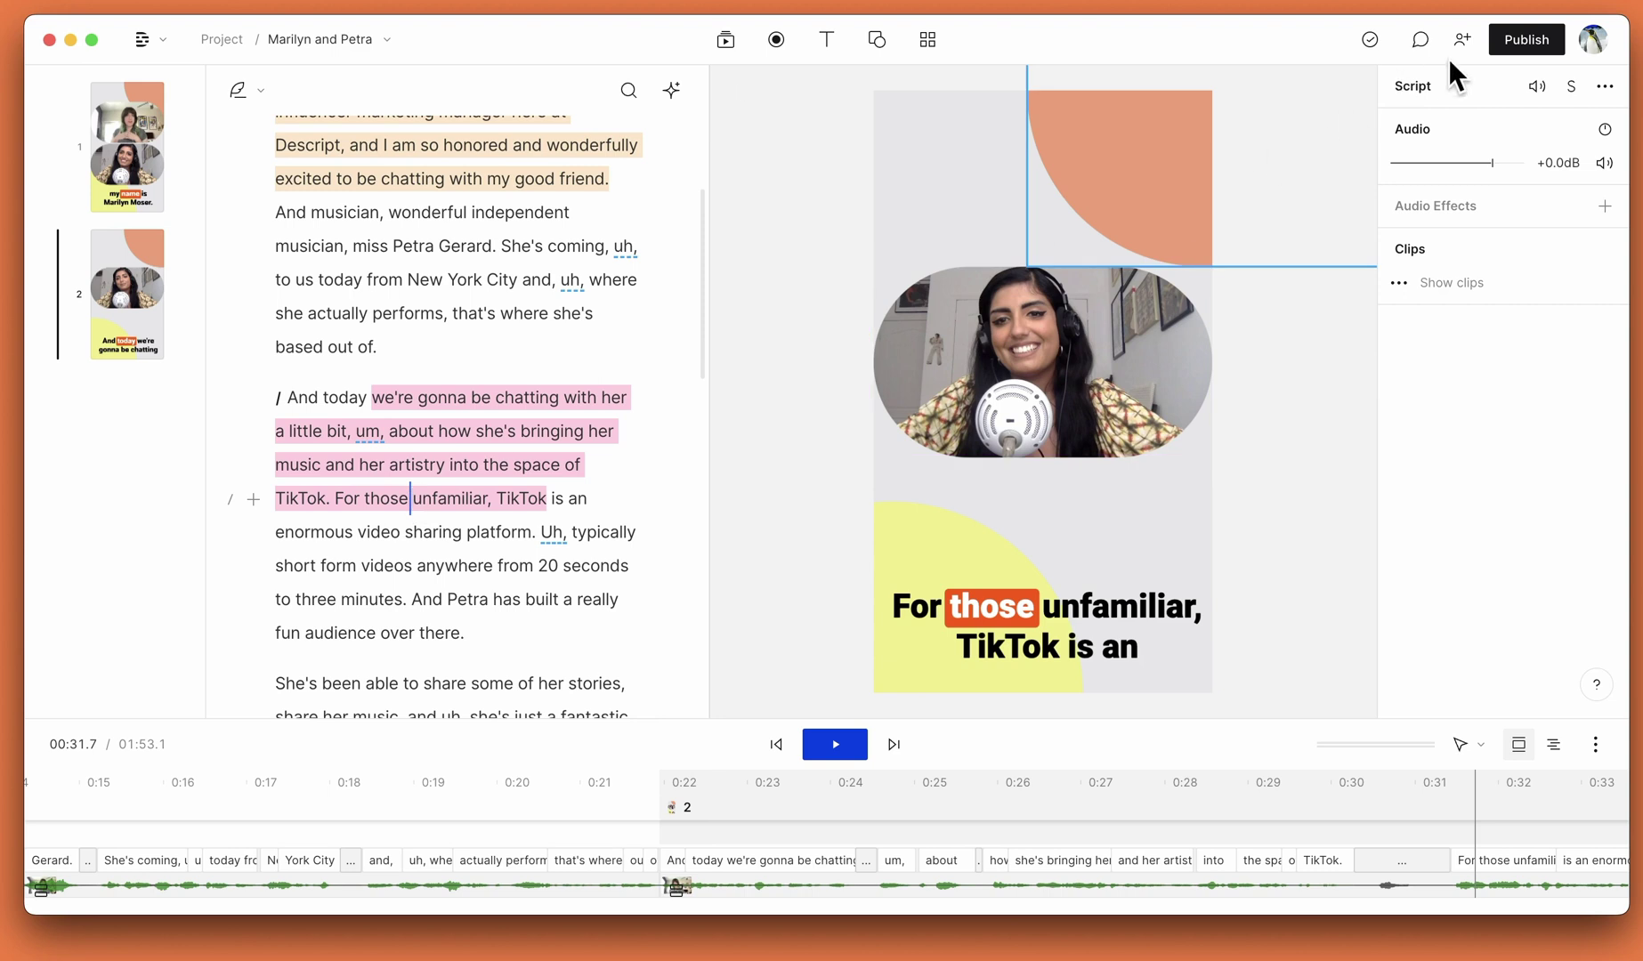
scroll(440, 176, "up", 4)
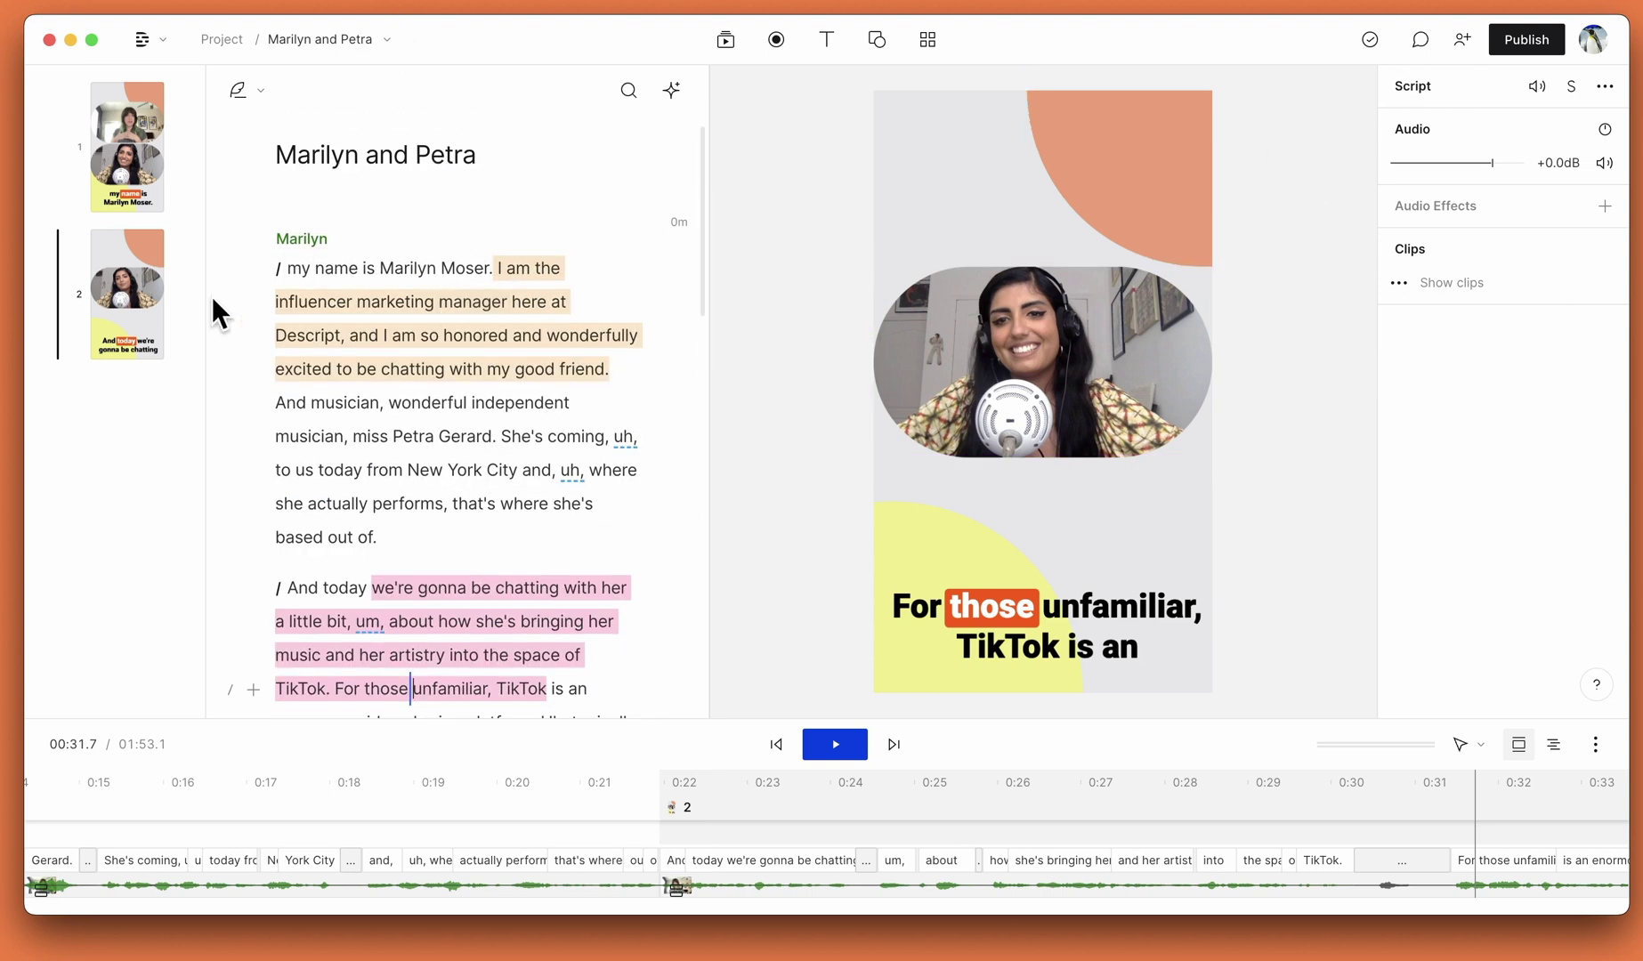
left_click(141, 284)
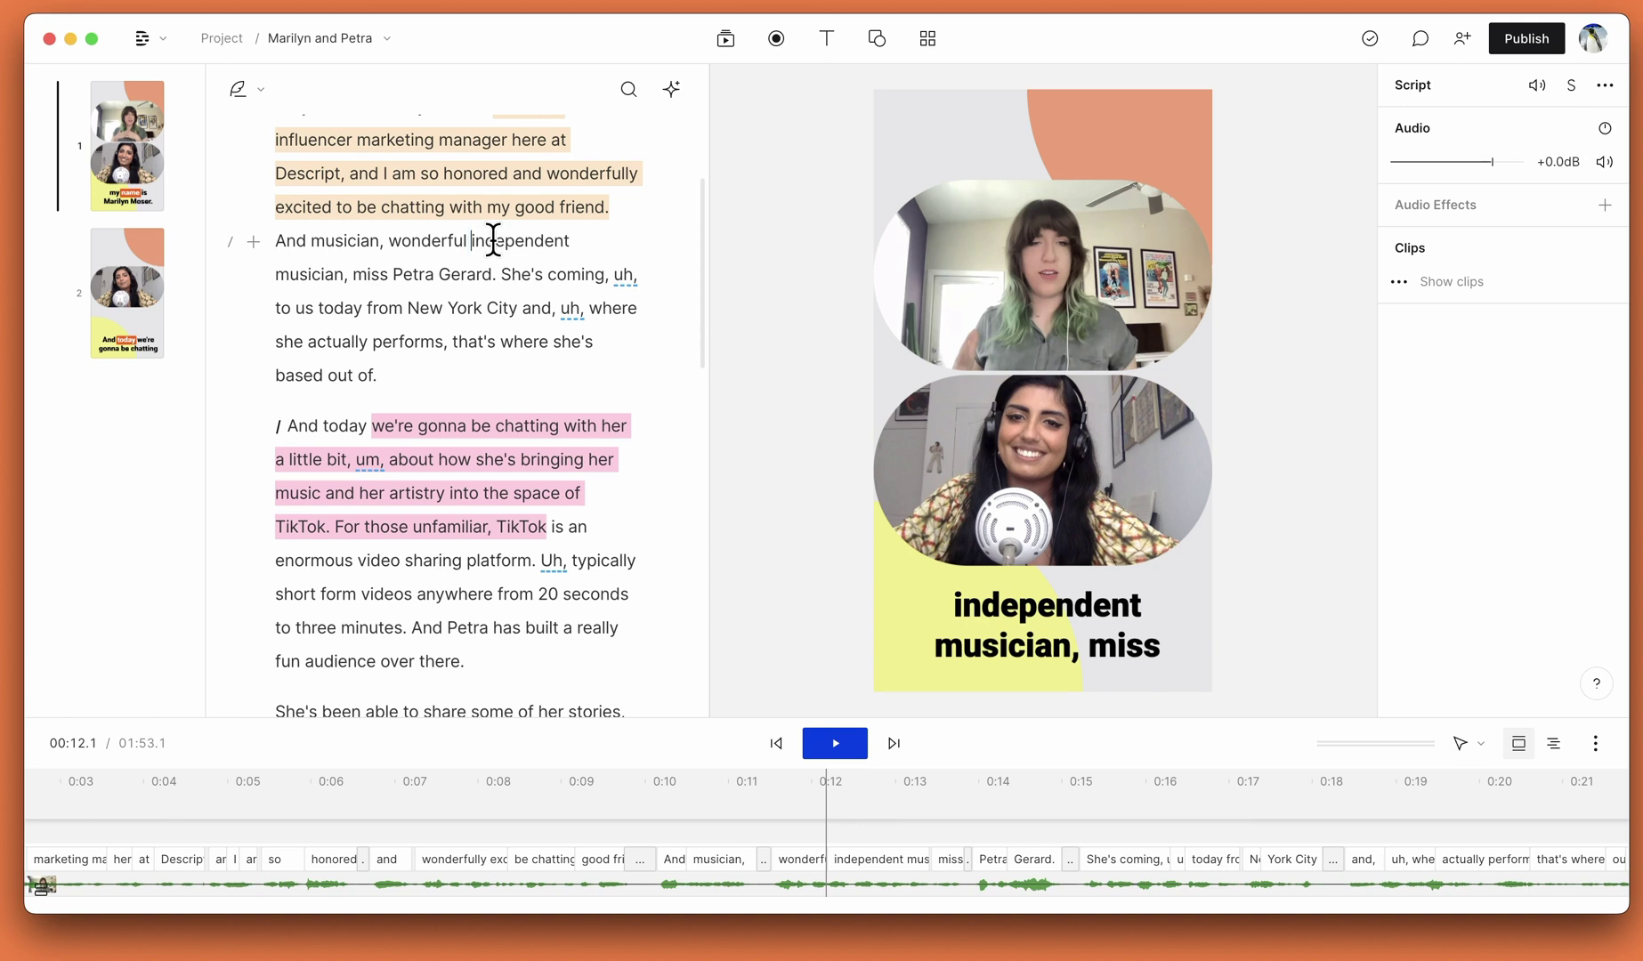
Step: Open the quick actions search from the script, type 'ca', then clear it
right_click(493, 239)
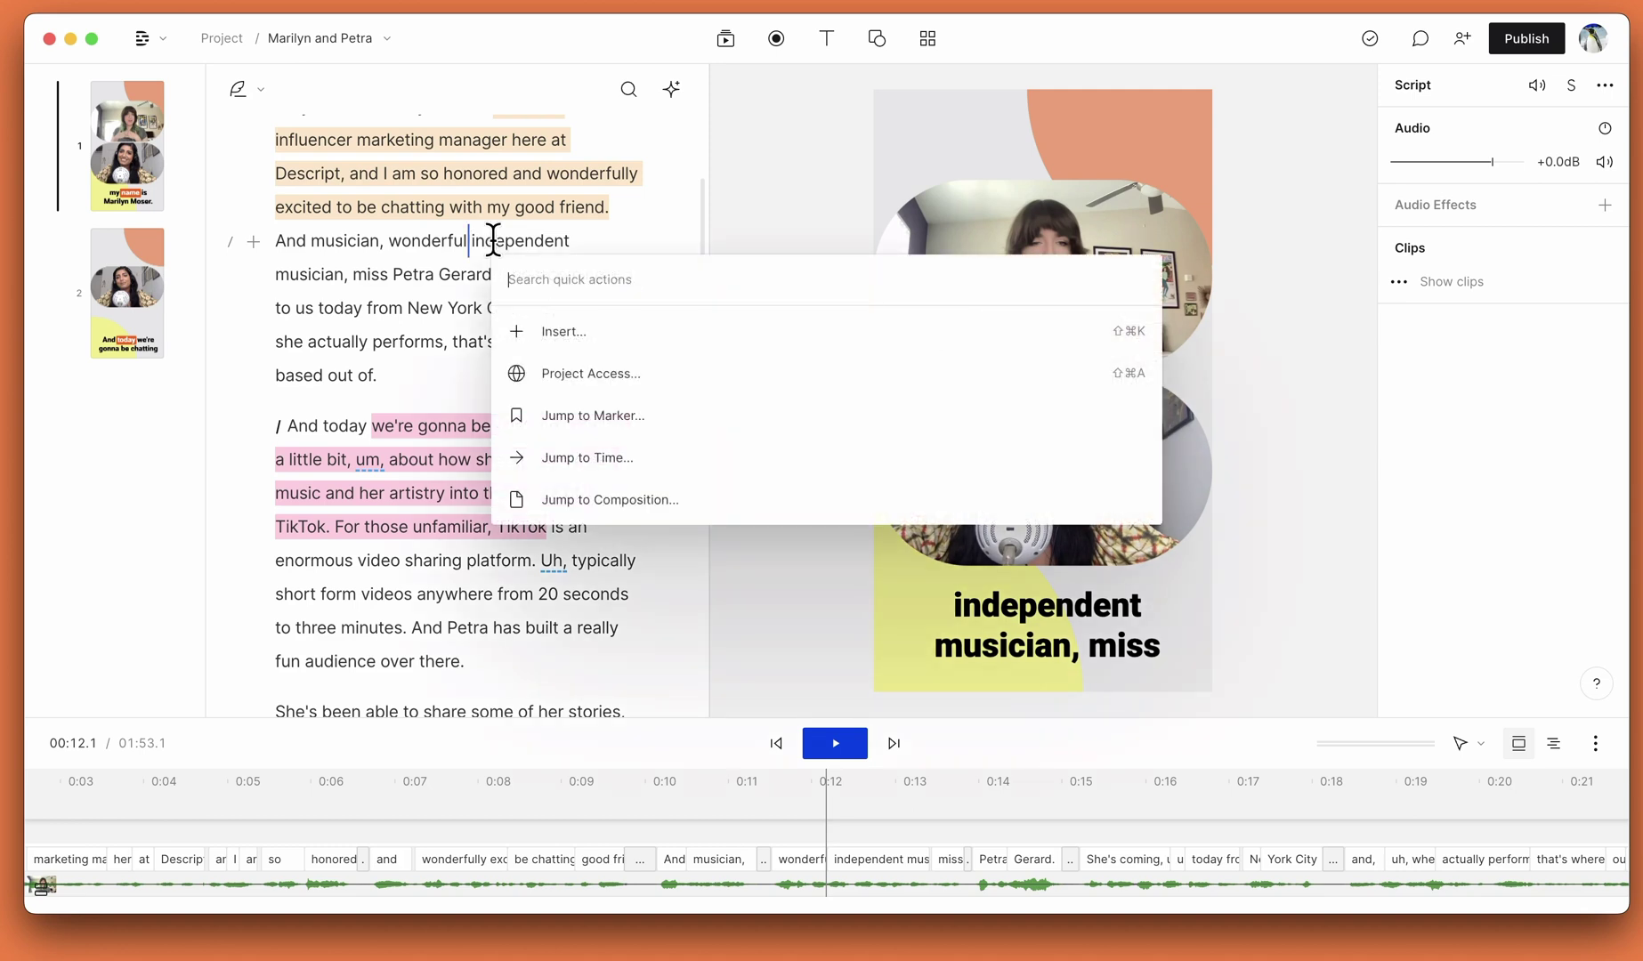
type("ca")
key("BackSpace")
key("BackSpace")
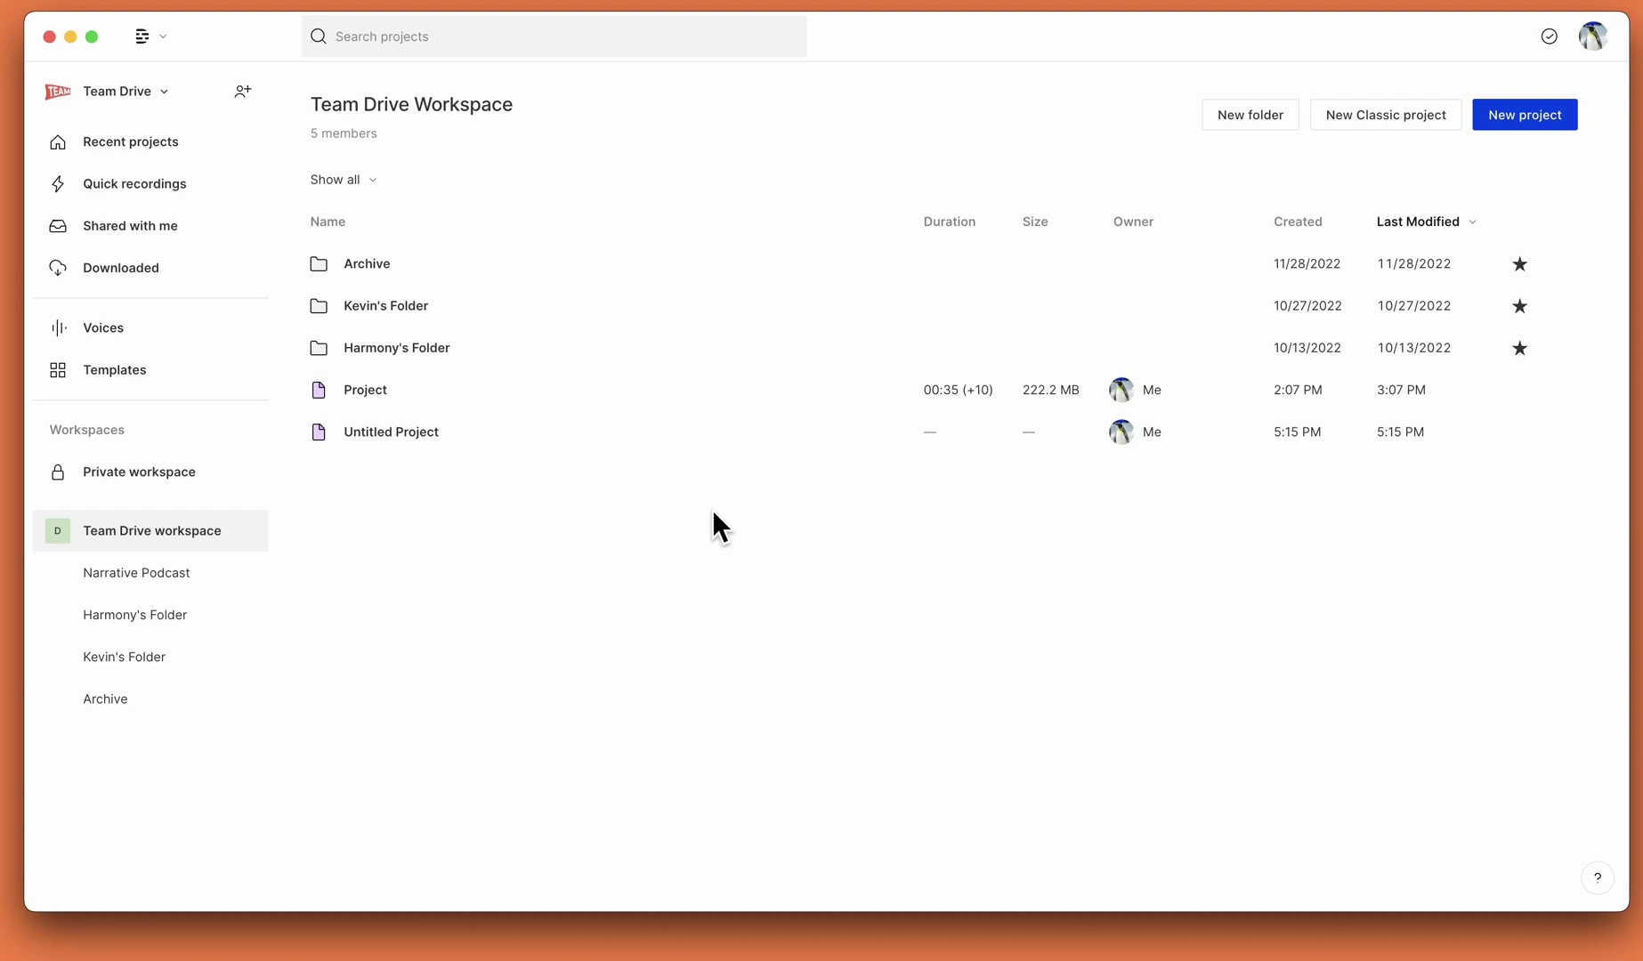
Step: Show and dismiss quick actions and the main menu, then reopen the 'Marilyn and Petra' project
key("super+k")
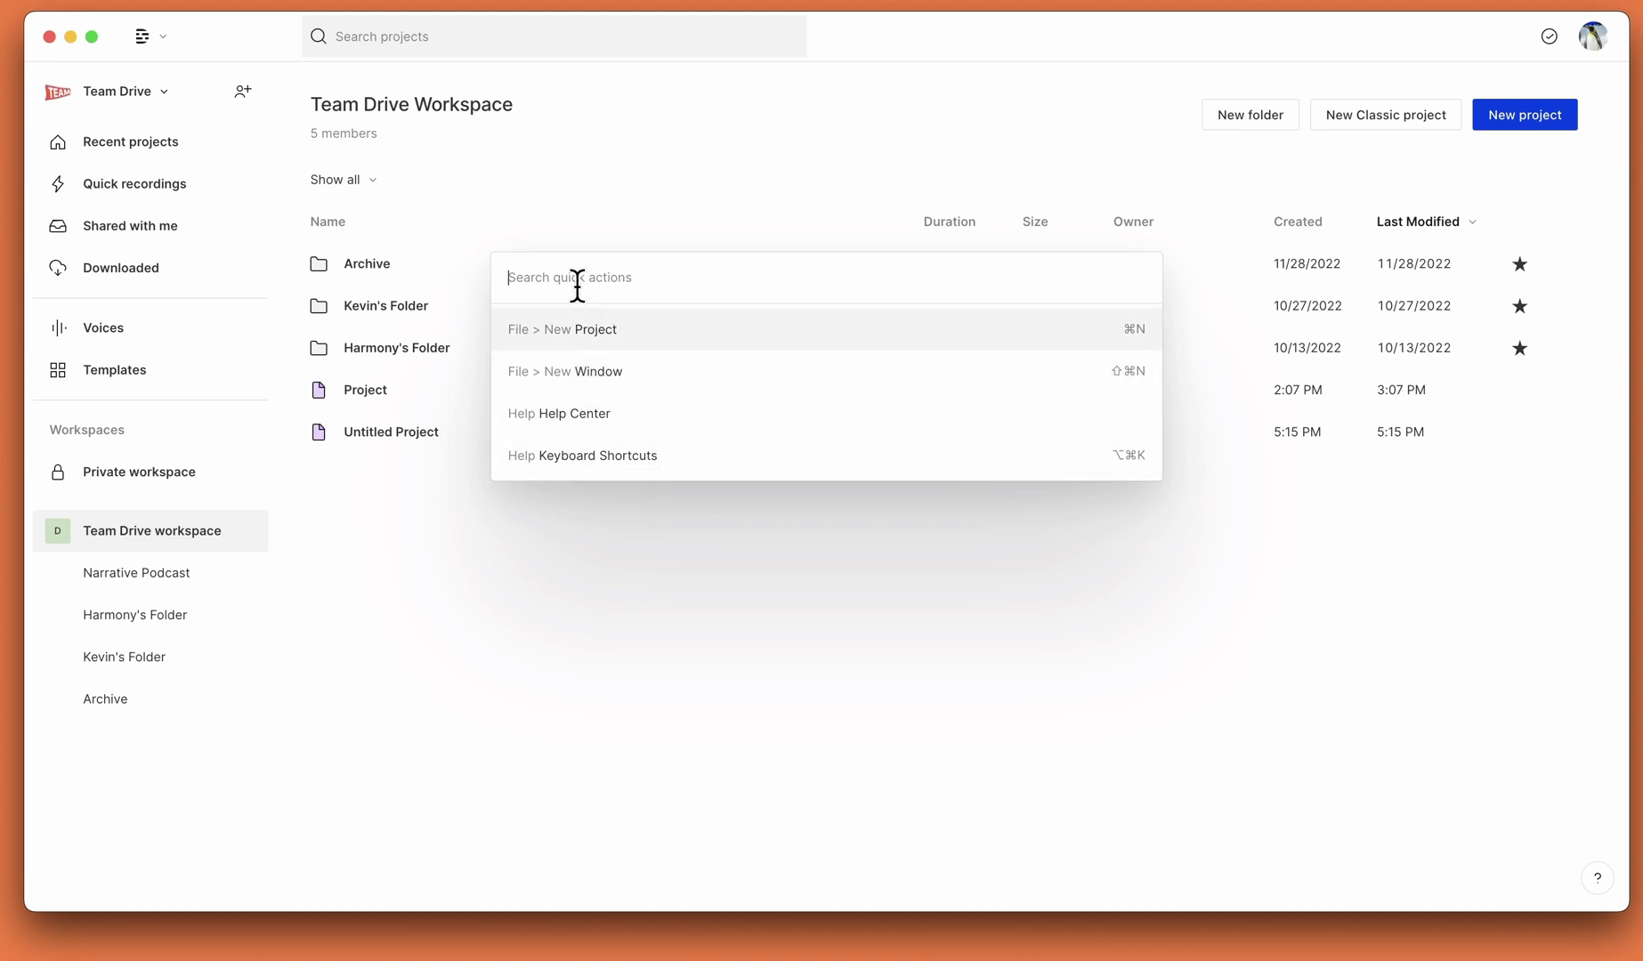
key("Escape")
left_click(145, 34)
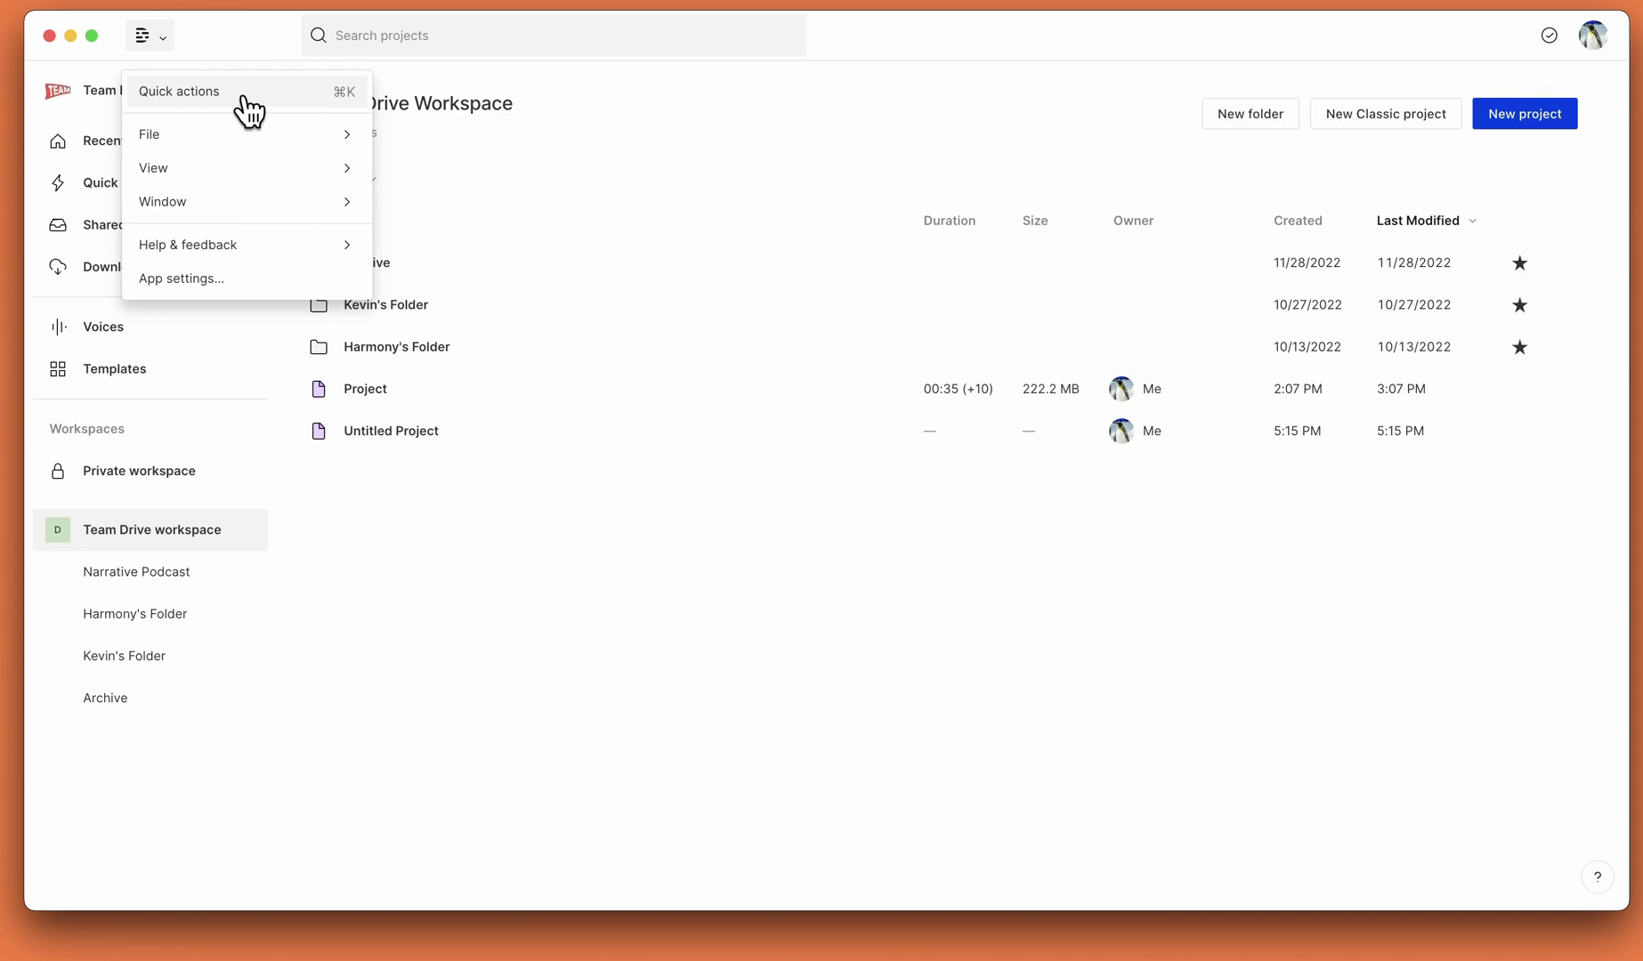
left_click(711, 672)
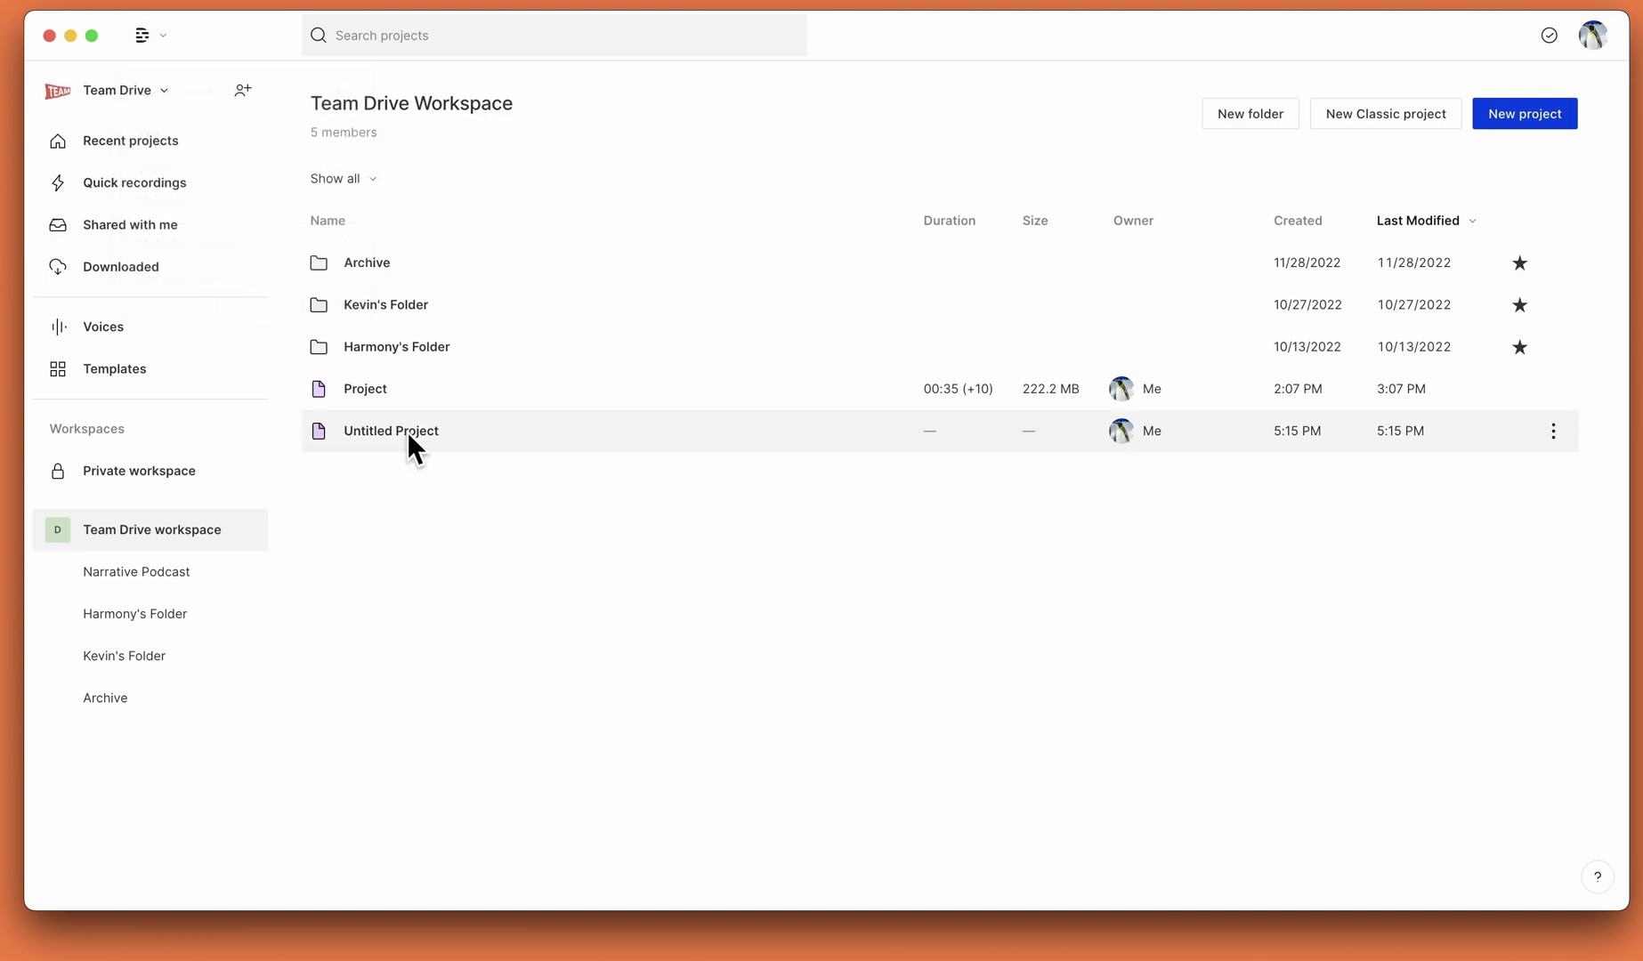
double_click(411, 389)
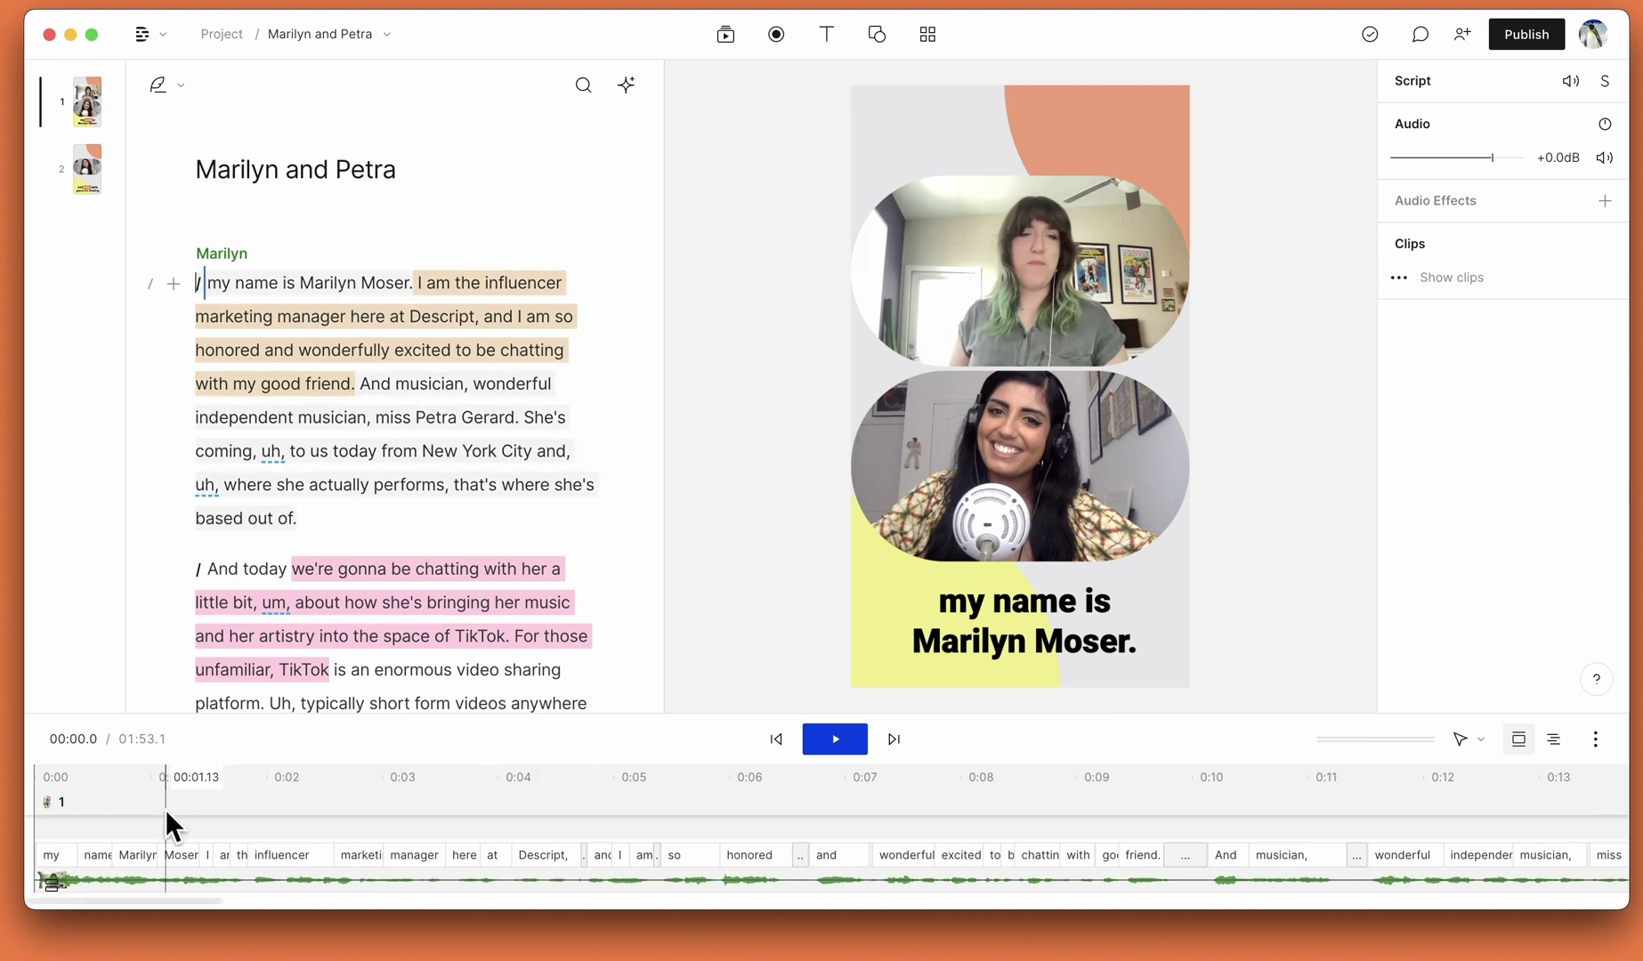
Step: Play the intro from near 'excited' and raise the project audio volume to +7.7dB
key("space")
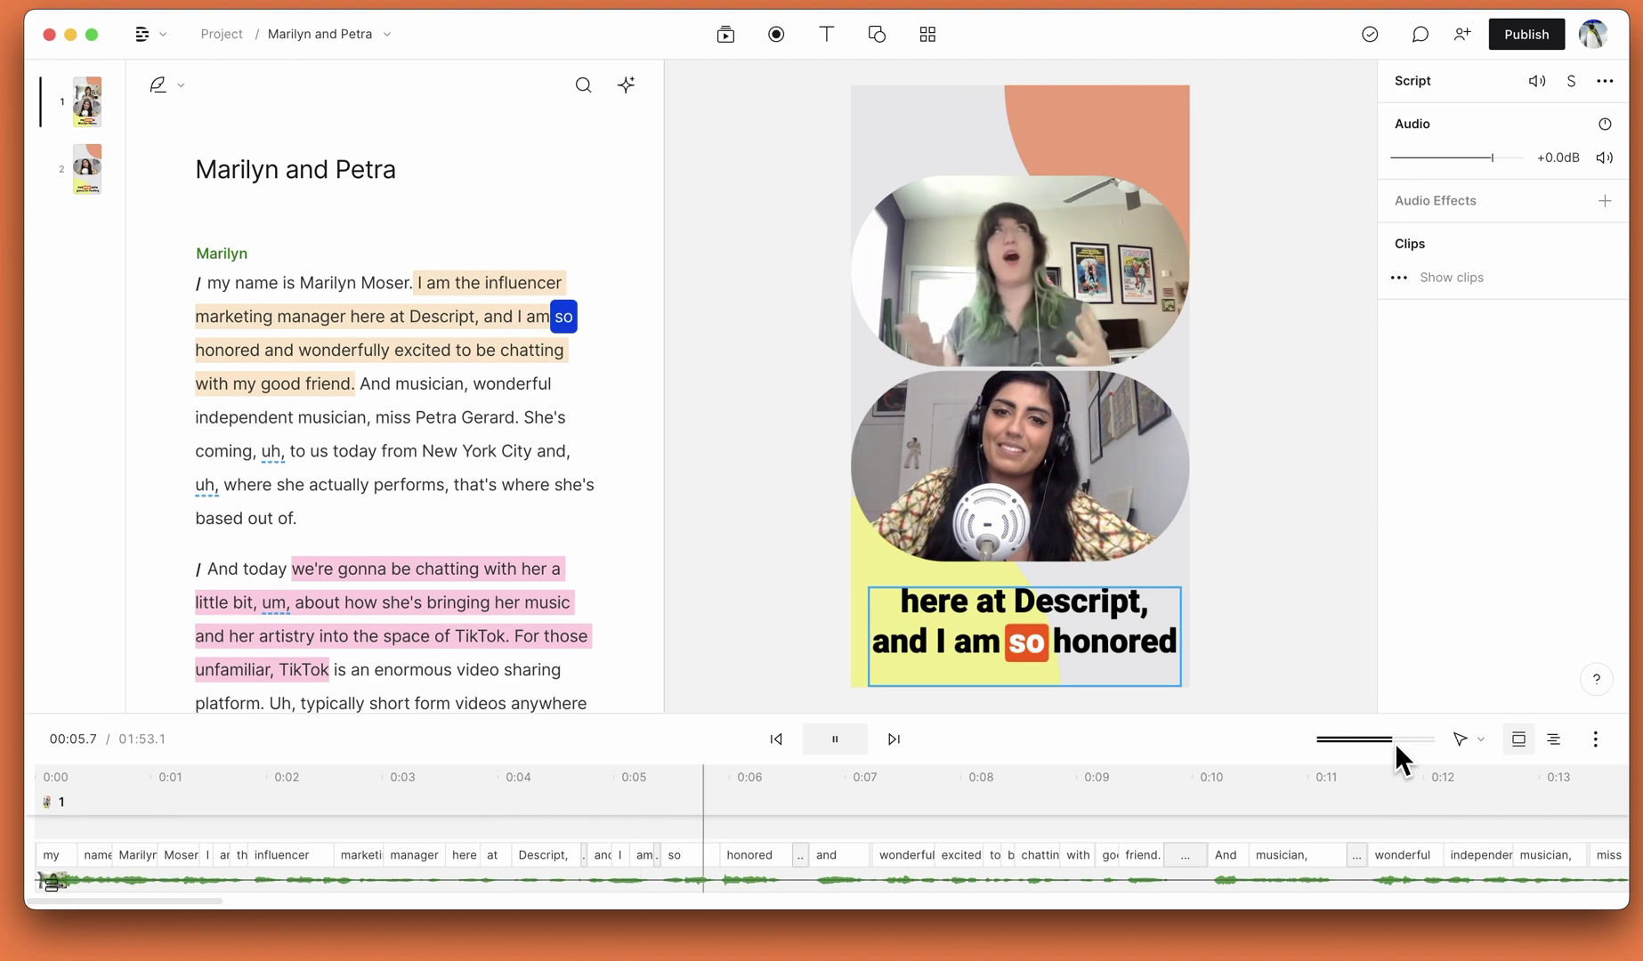
key("space")
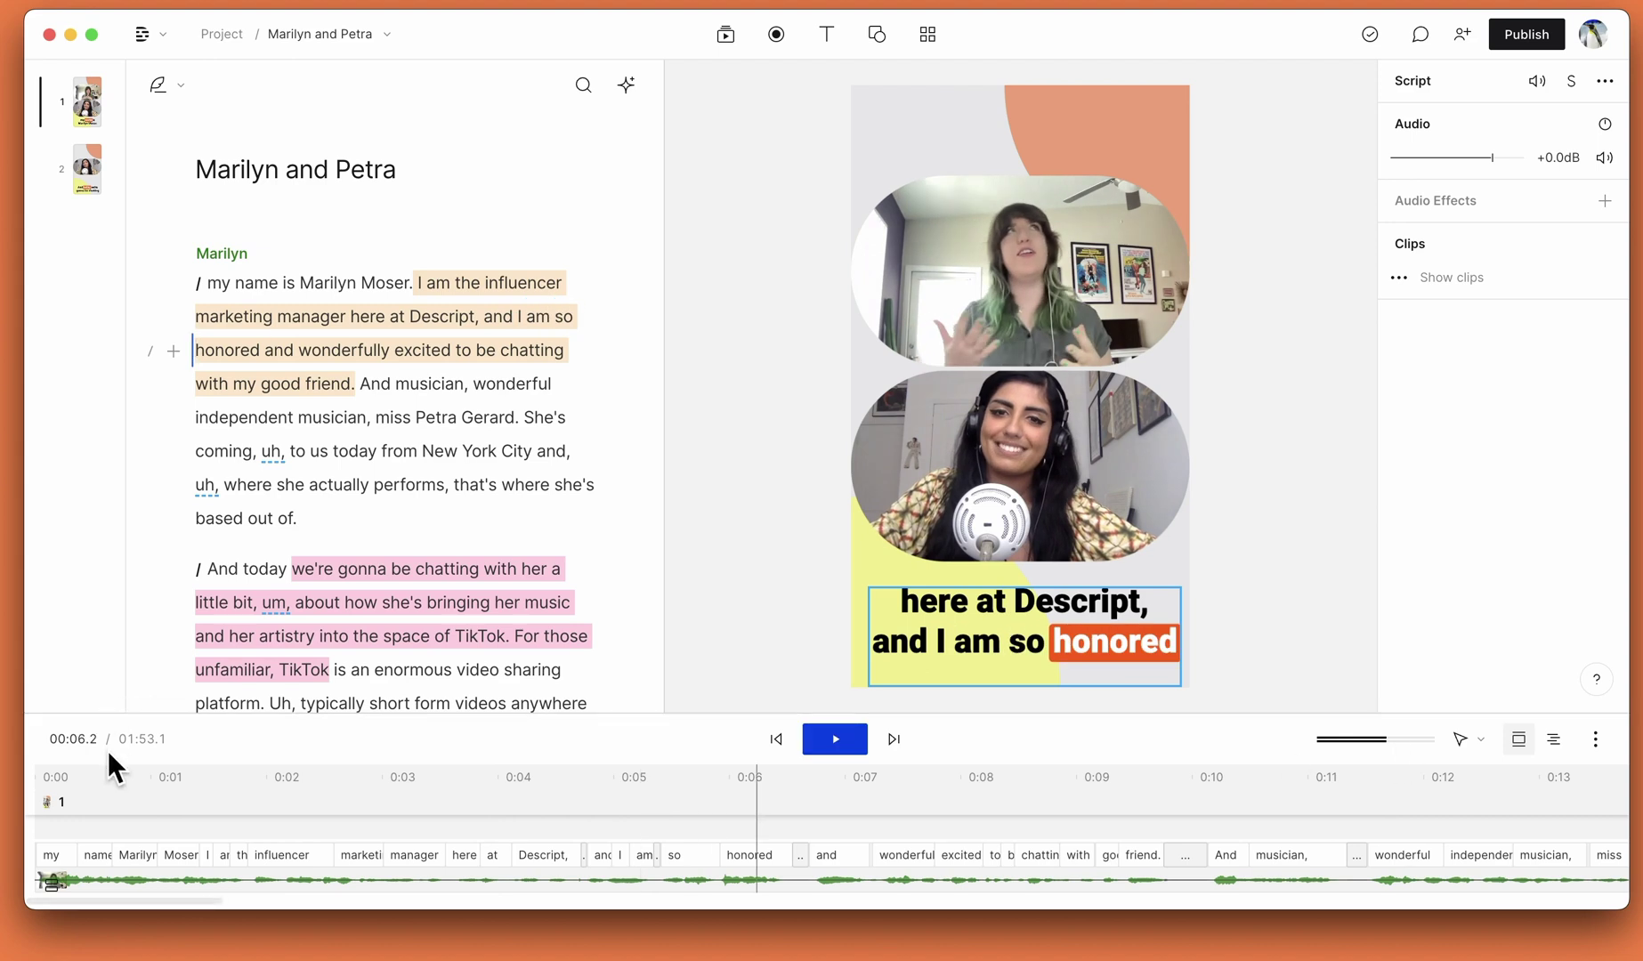
left_click(954, 831)
key("space")
left_click_drag(1491, 158, 1510, 158)
key("space")
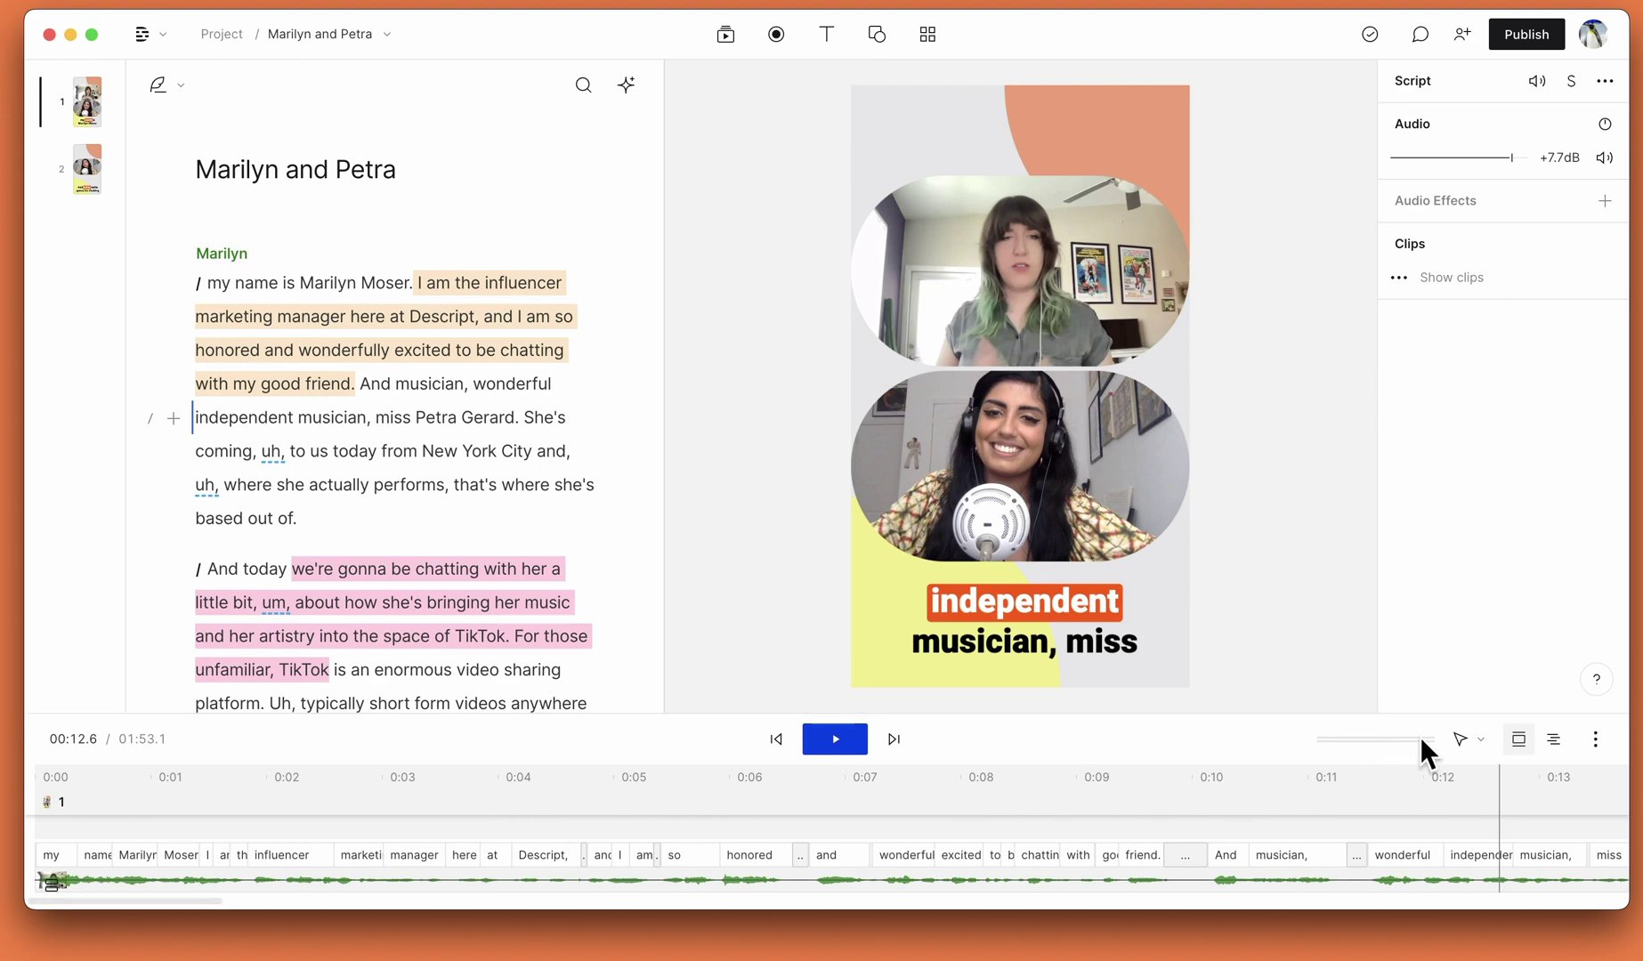
left_click(149, 41)
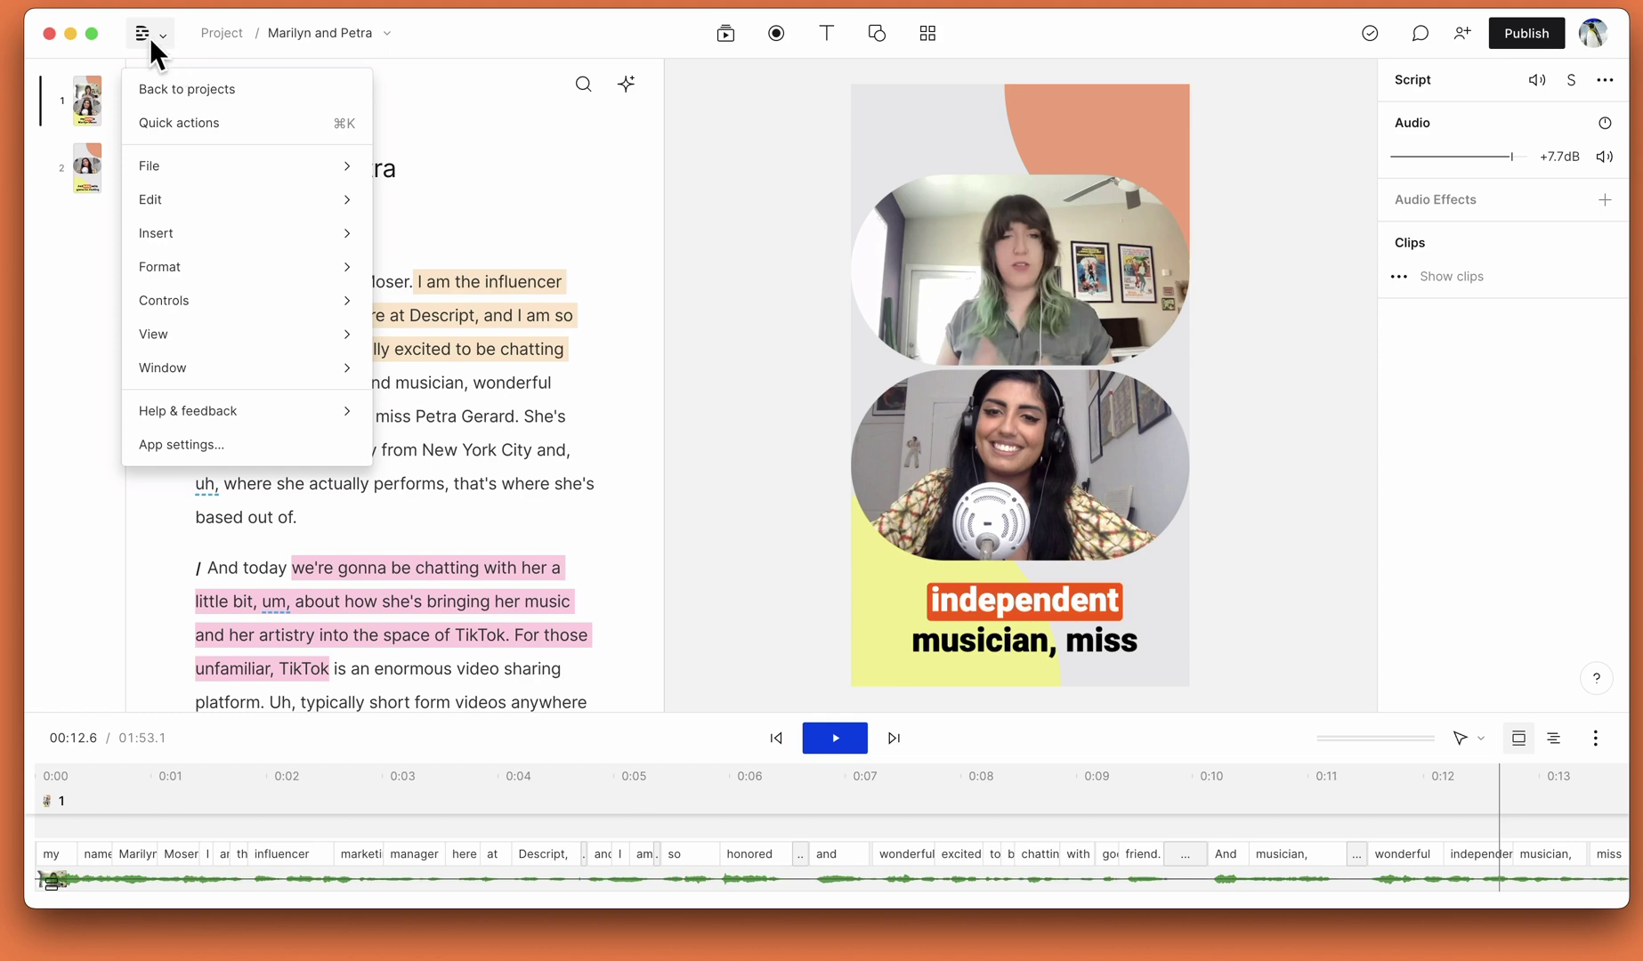
Step: Turn the timeline volume display off with View > Toggle volume in timeline, then back on
mouse_move(265, 345)
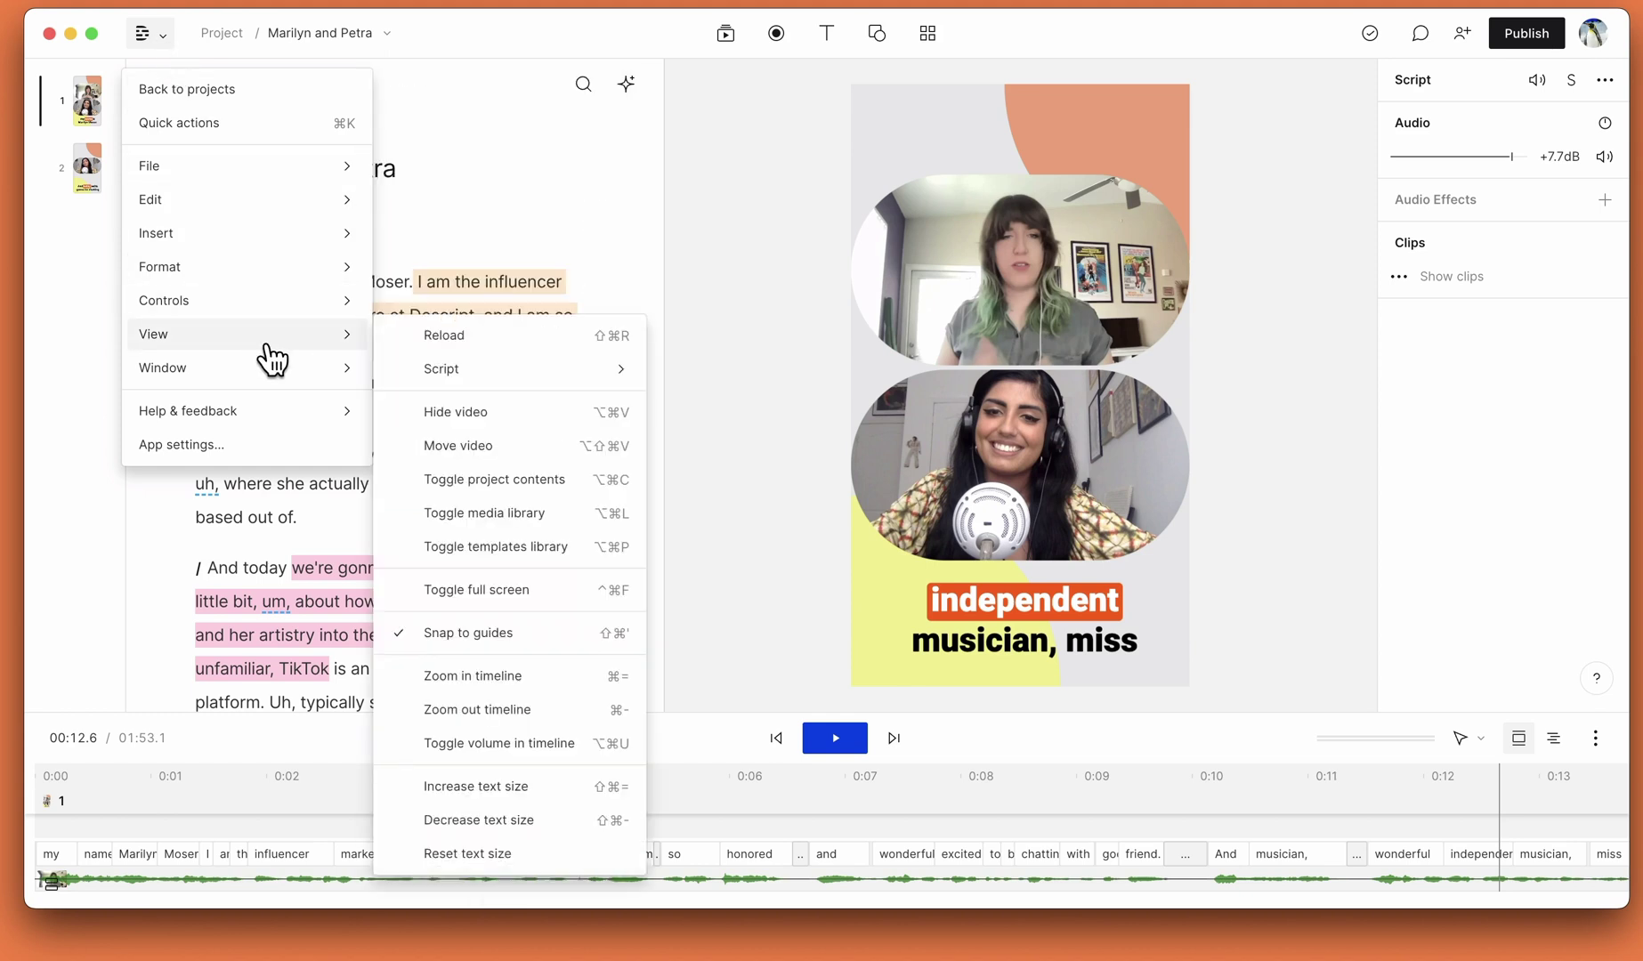
mouse_move(353, 341)
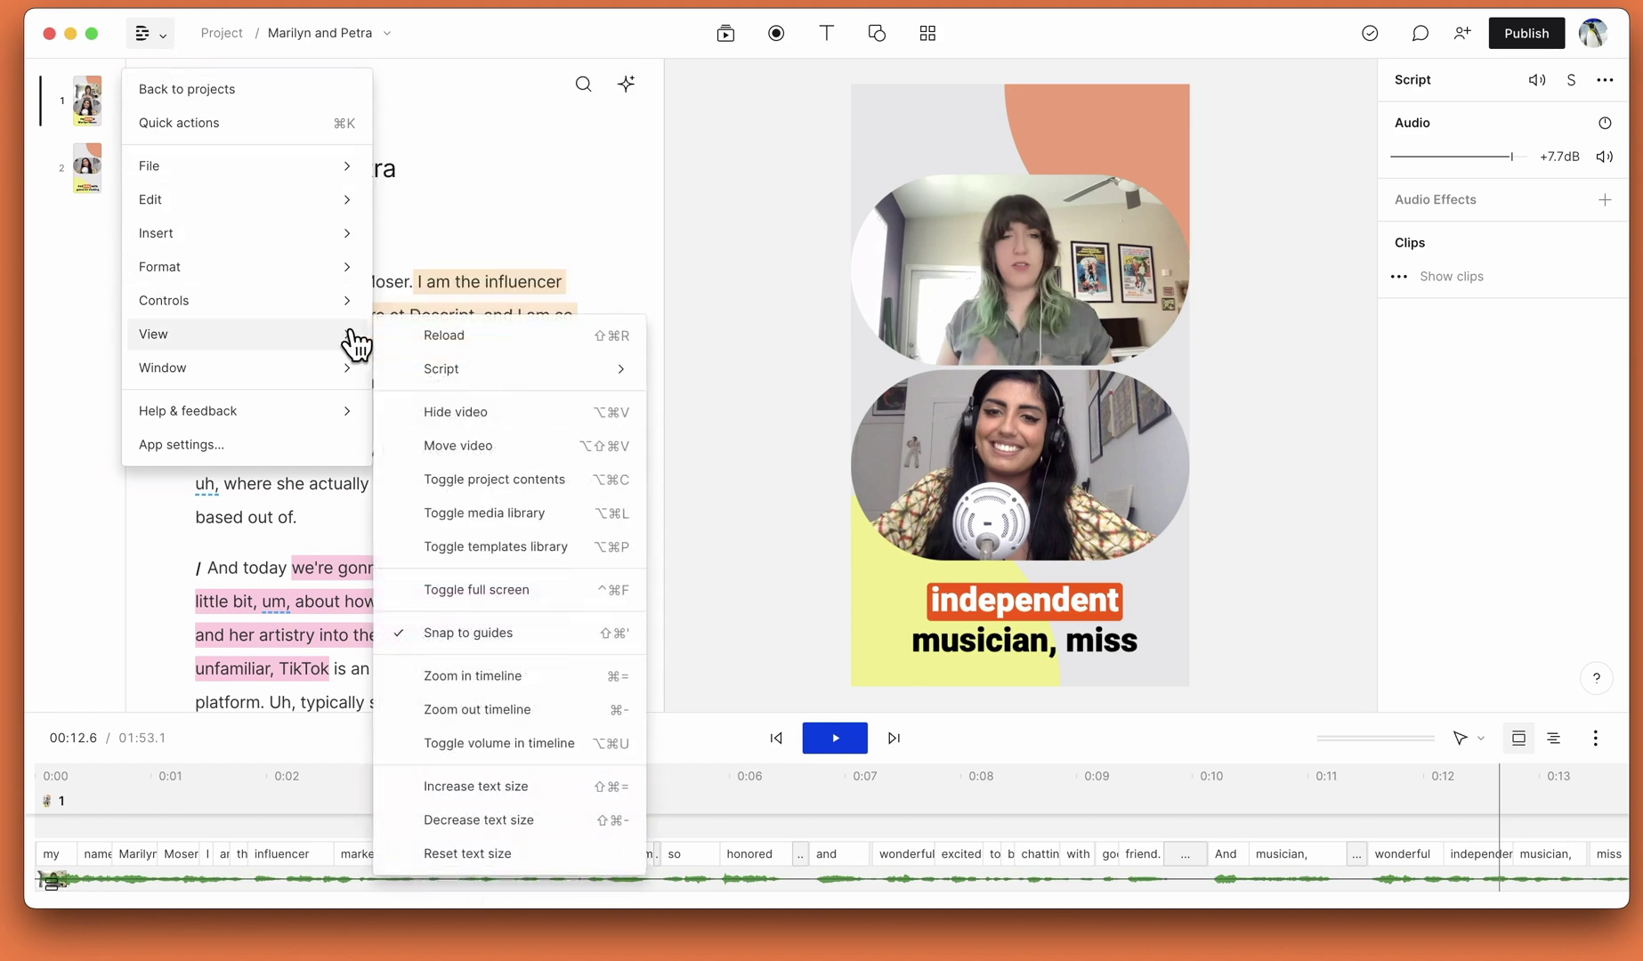
left_click(476, 755)
left_click(145, 34)
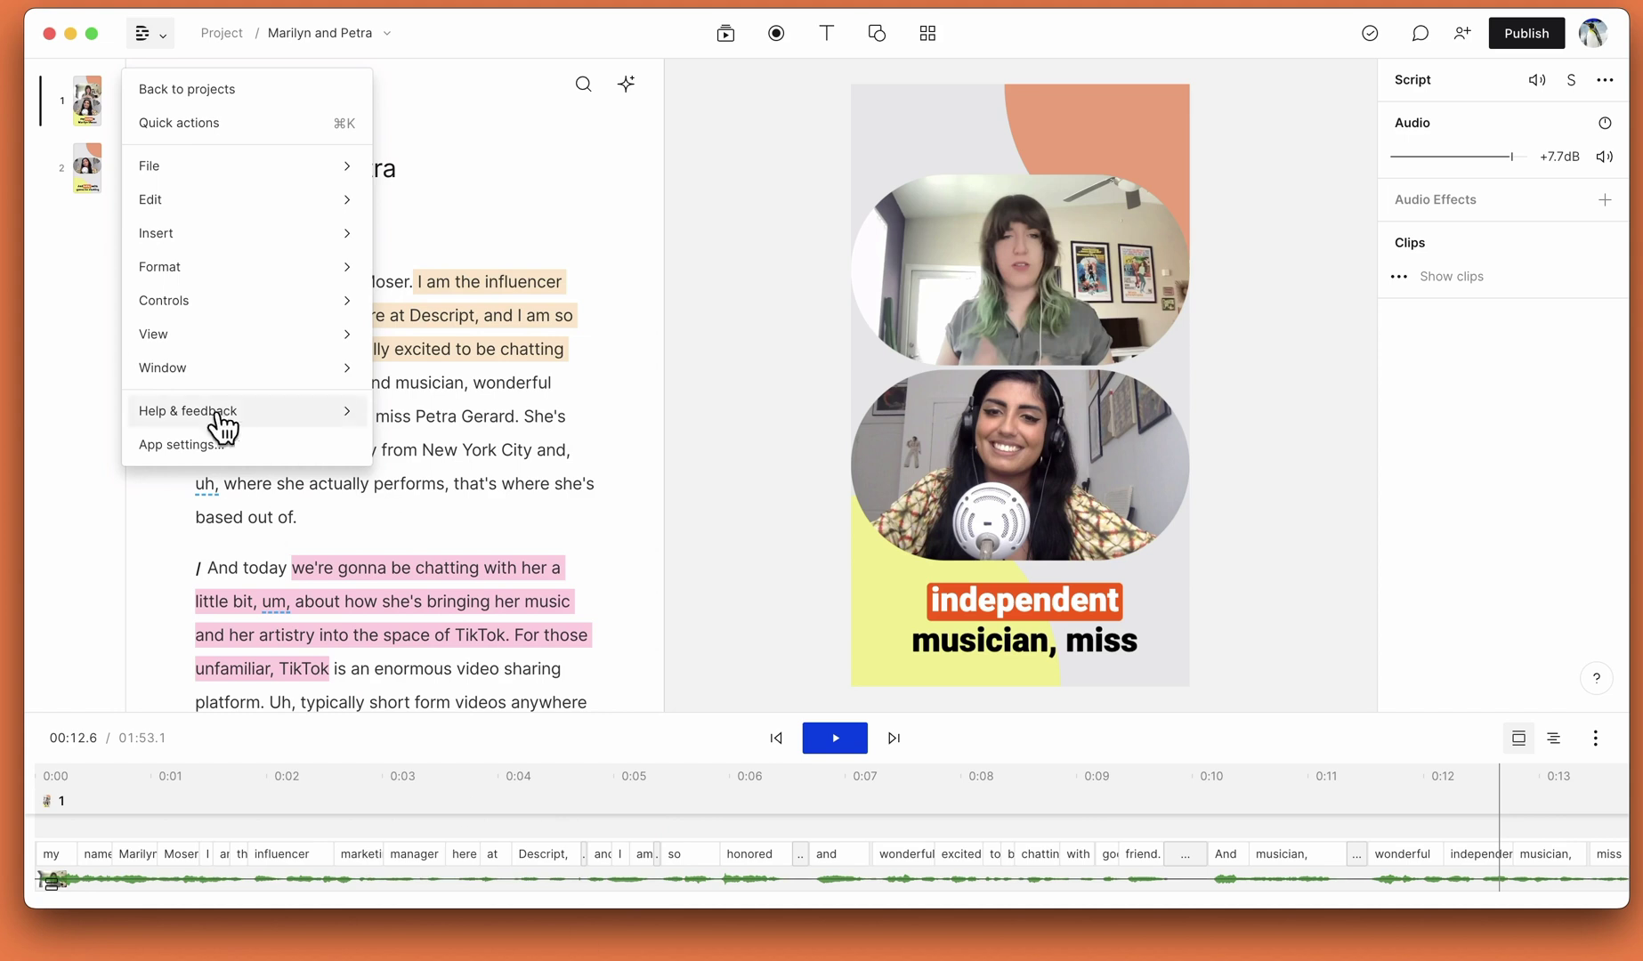
mouse_move(346, 336)
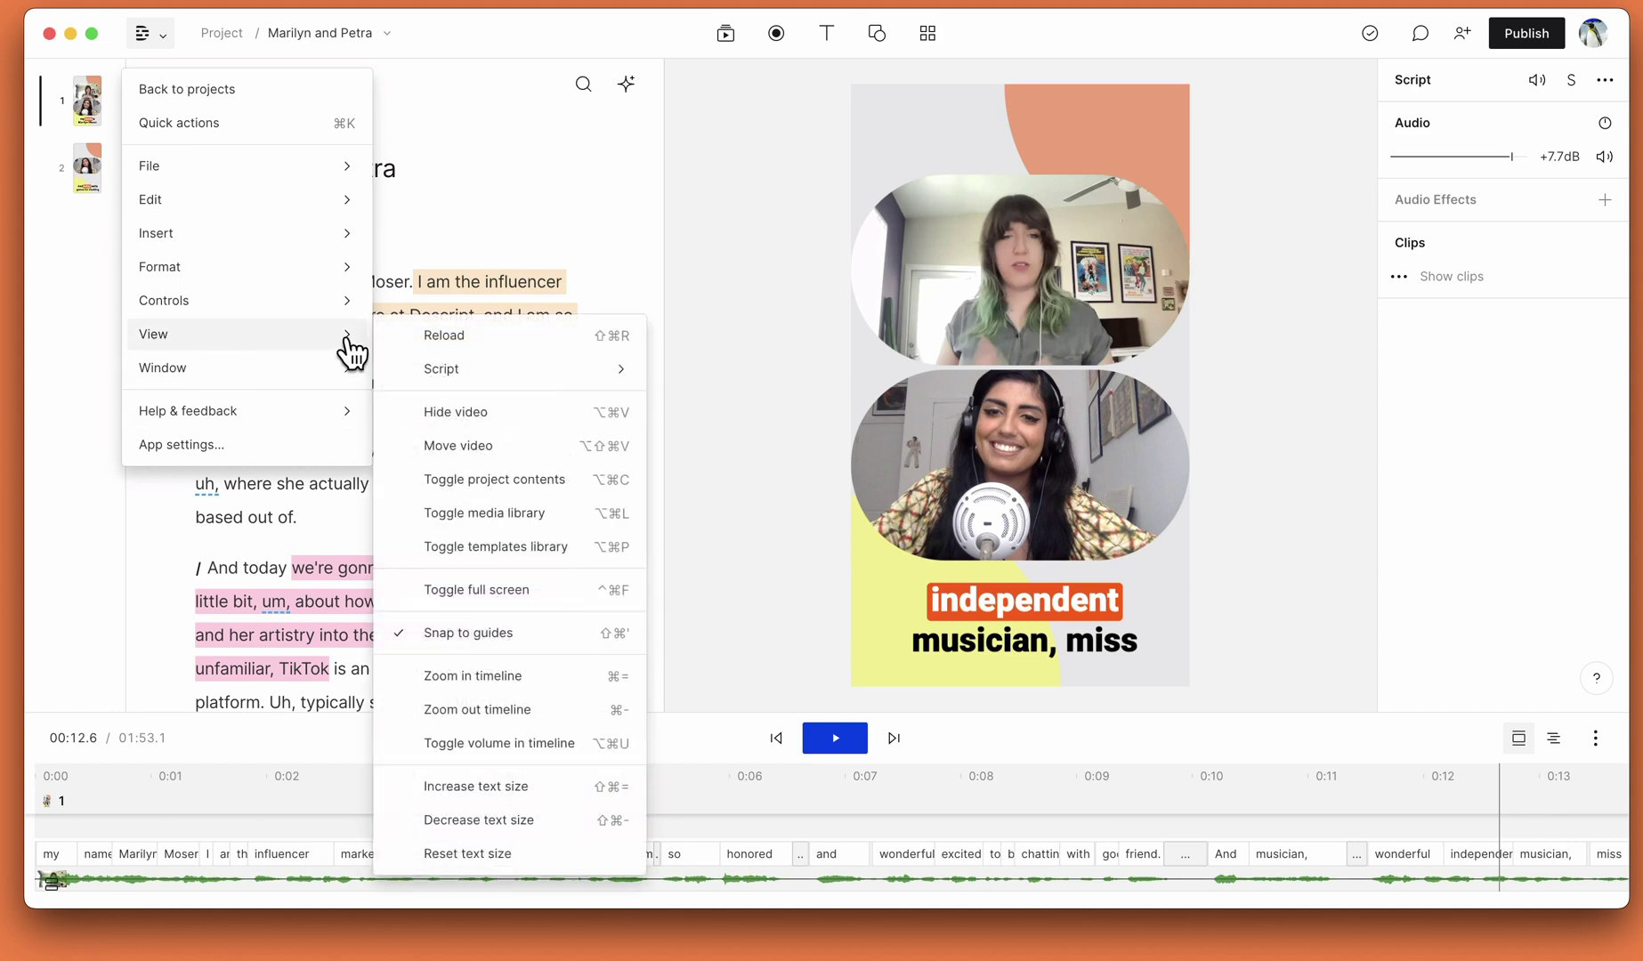
left_click(450, 742)
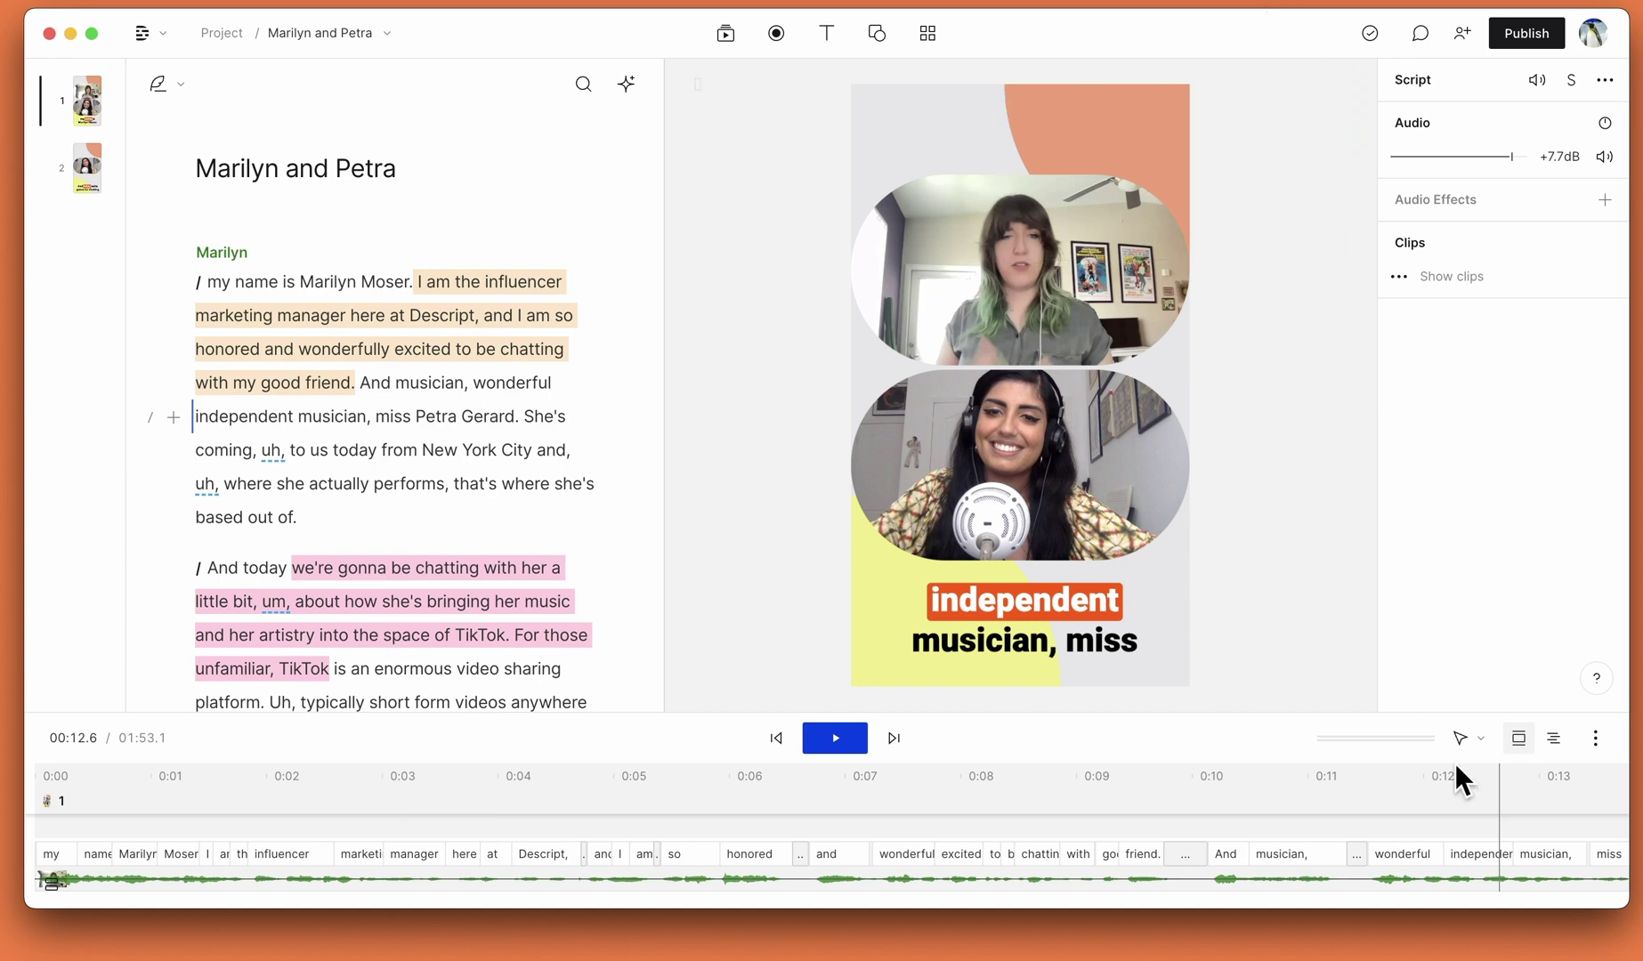
Step: Open the help menu from the ? button at the editor's bottom right
left_click(1590, 676)
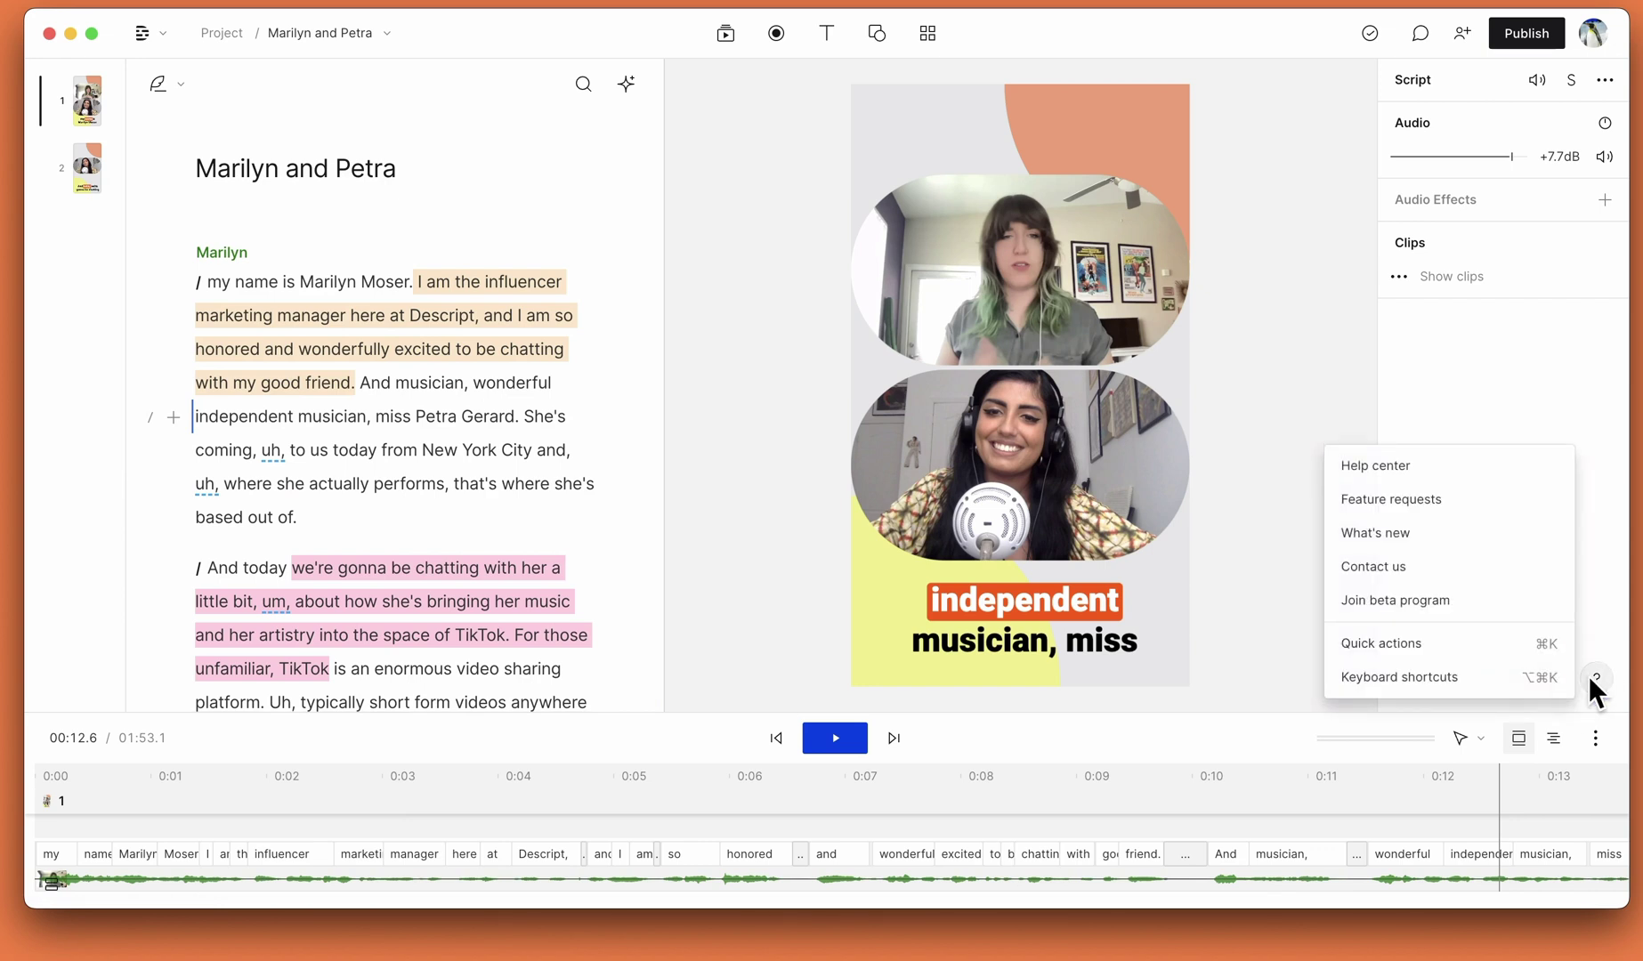